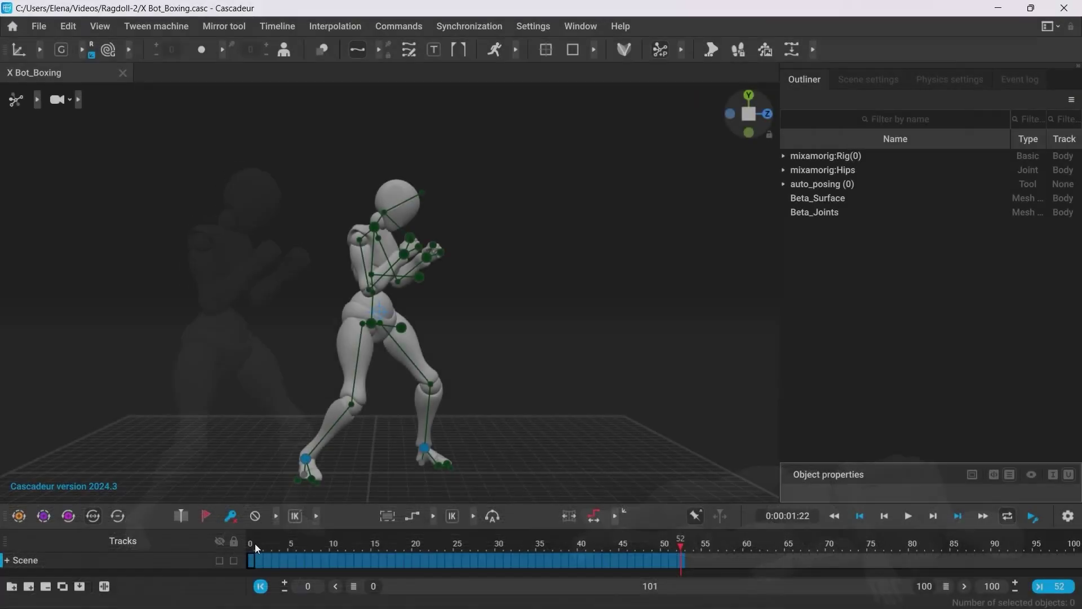
- Import the Y Bot scene into the current X Bot_Boxing scene
left_click_drag(634, 540, 261, 560)
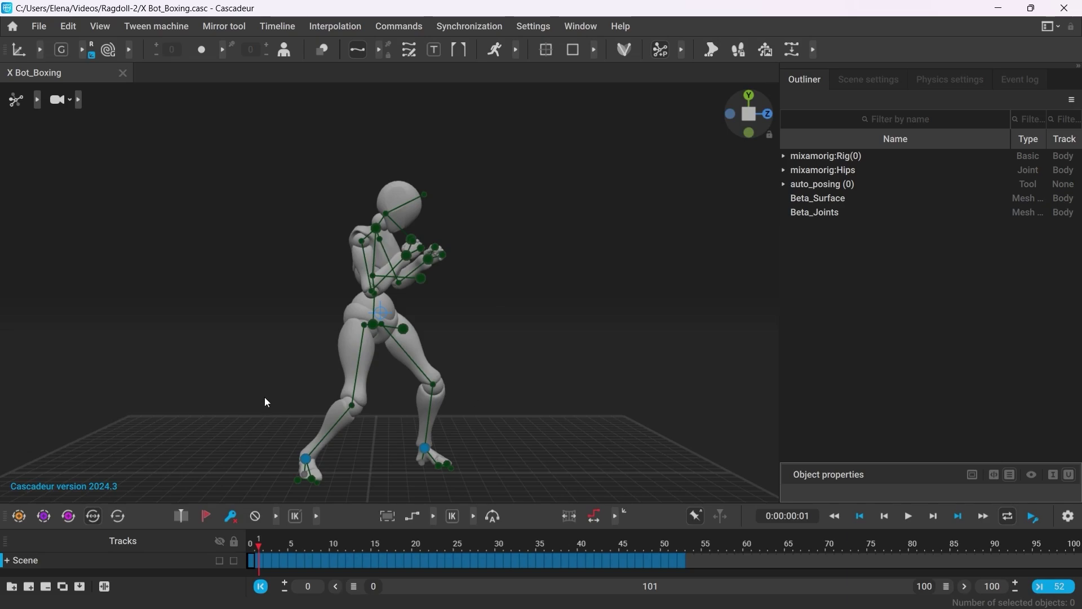
left_click(39, 27)
mouse_move(64, 149)
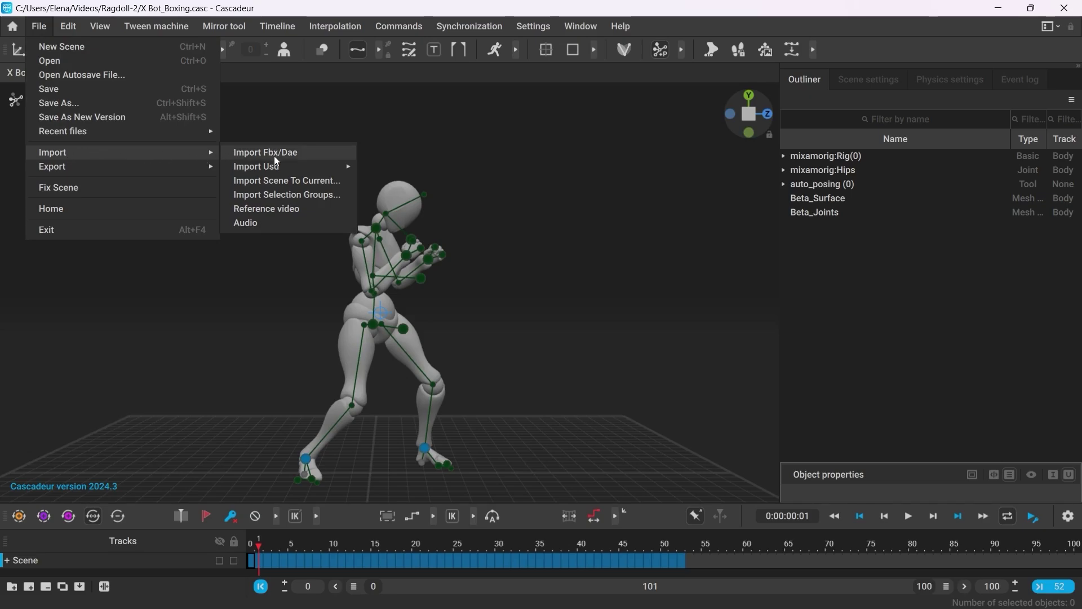
left_click(278, 181)
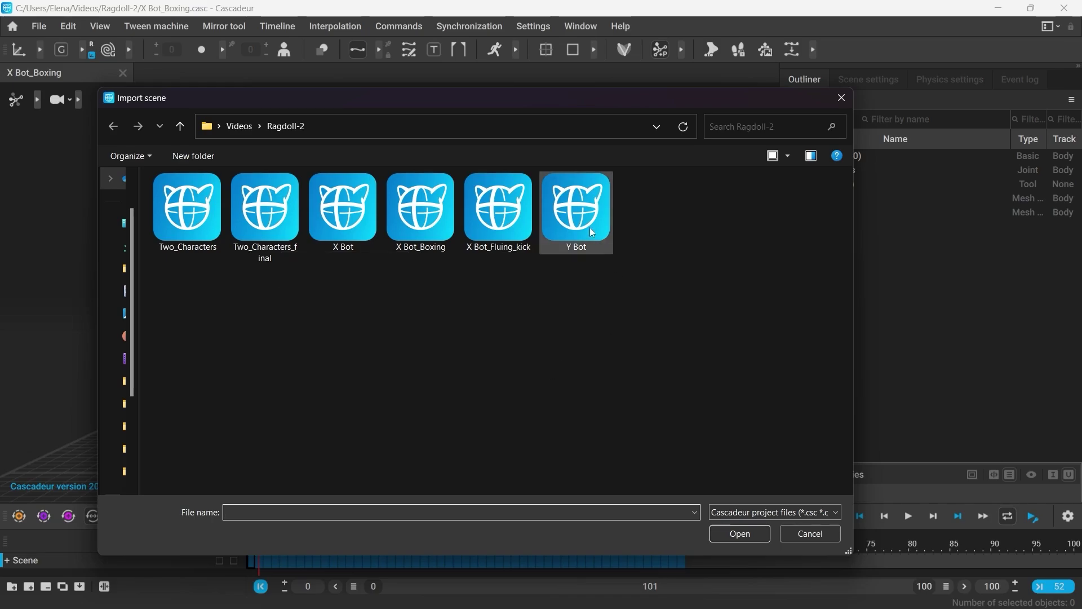
double_click(585, 224)
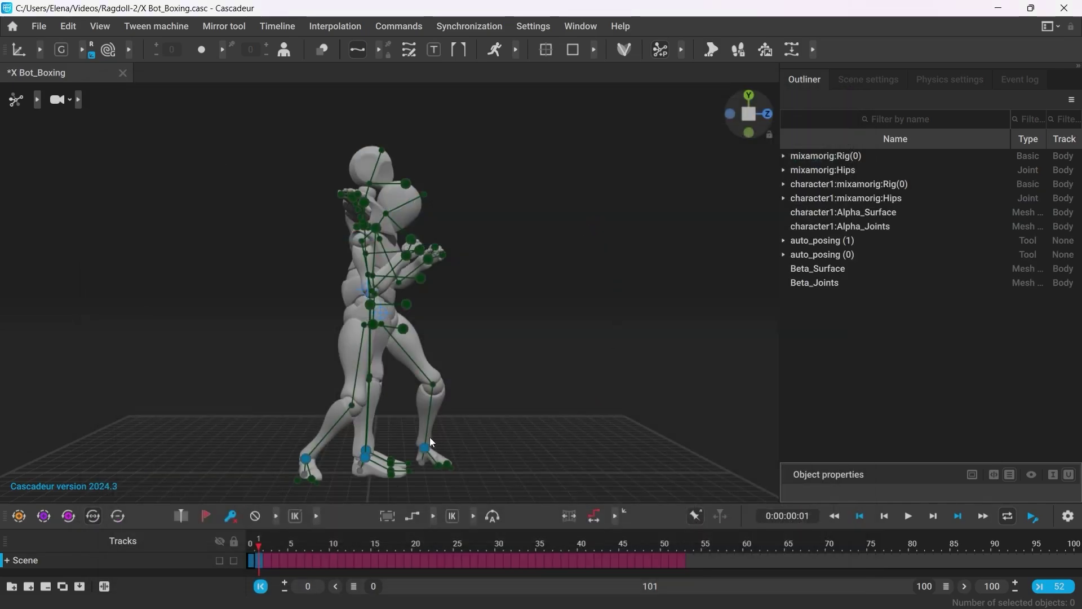
- Expand the Scene tracks and rename the two Standard_model tracks as X Bot and Y Bot
right_click_drag(505, 371, 307, 375)
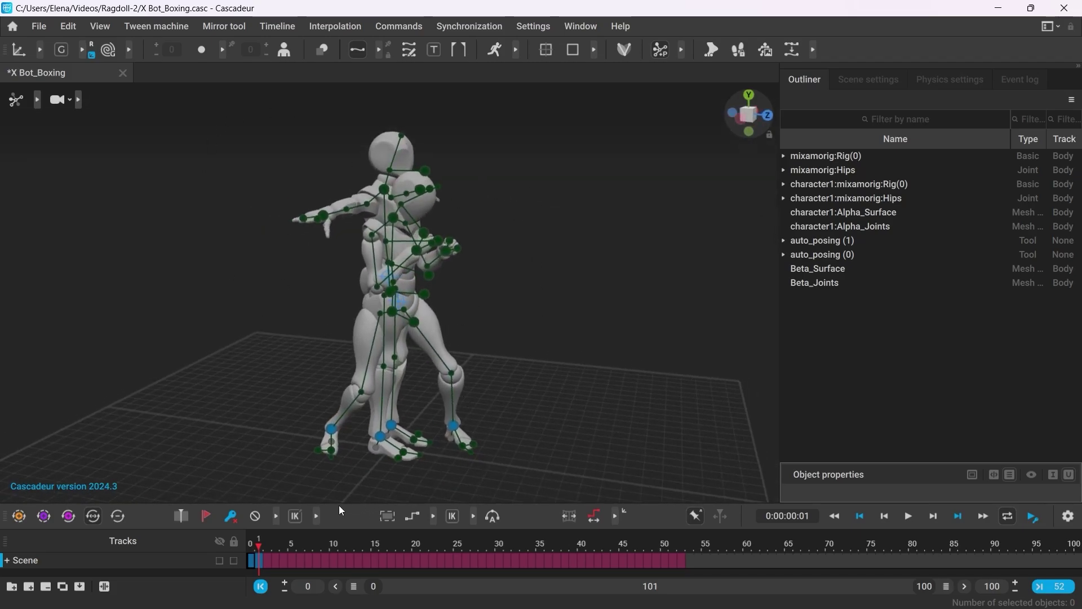
left_click_drag(337, 503, 318, 439)
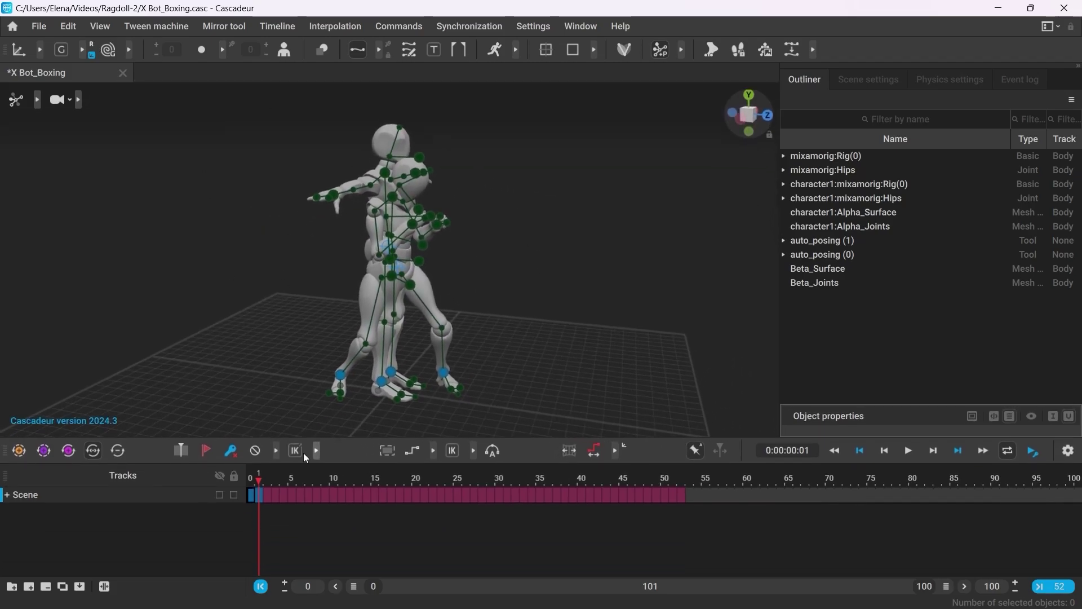
left_click(7, 496)
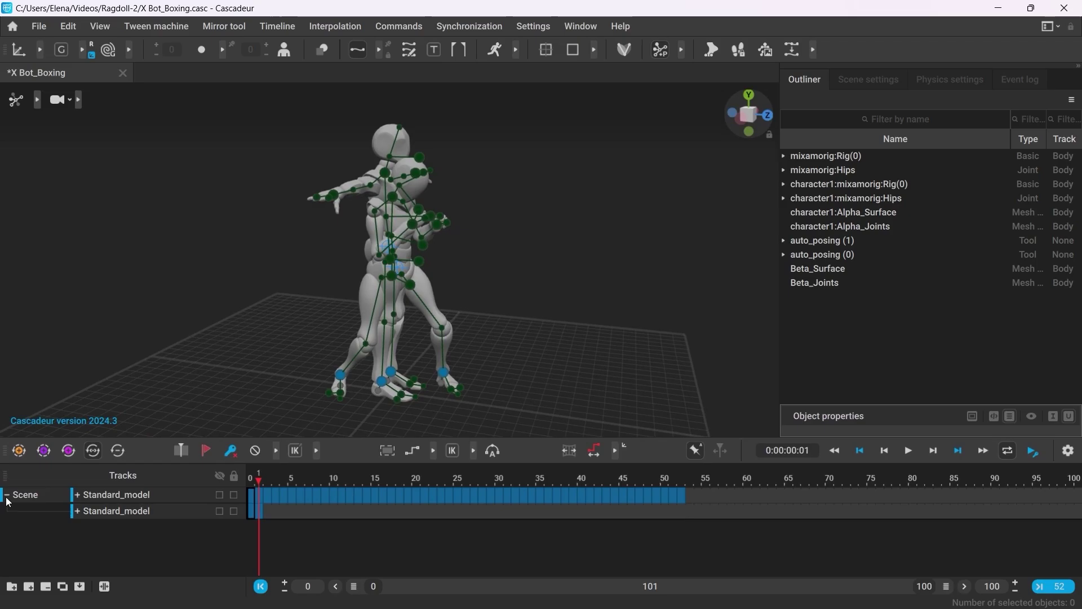
left_click(123, 513)
double_click(123, 498)
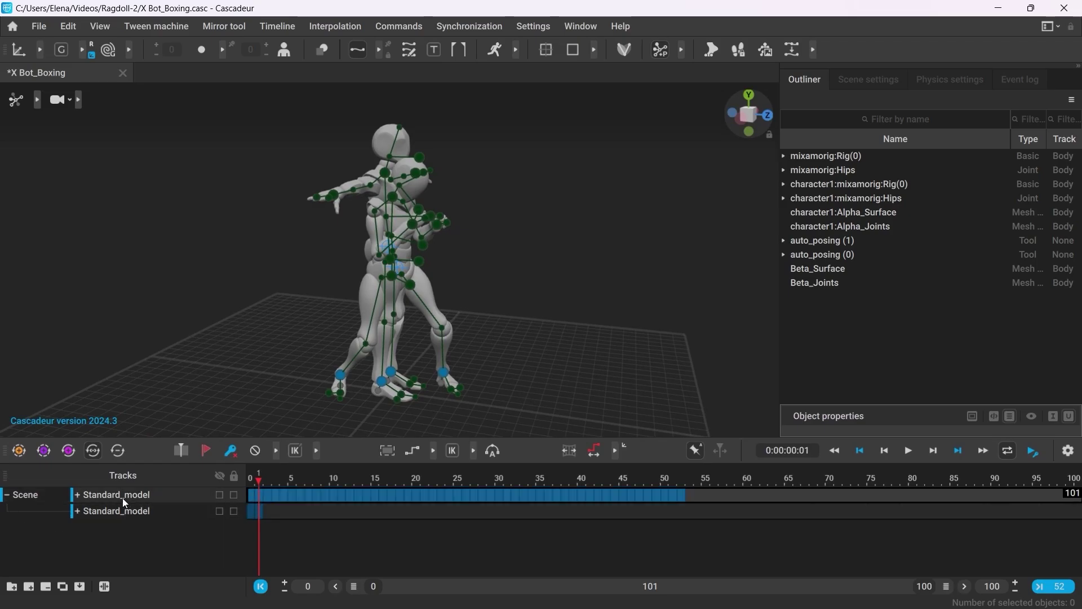
type("X")
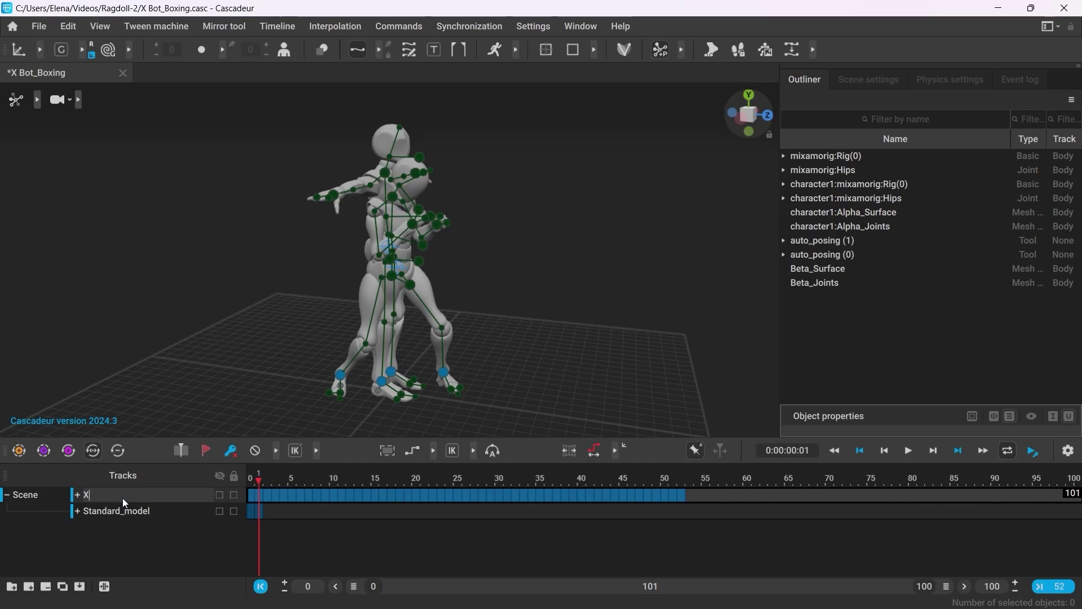
type(" Bot")
key("Return")
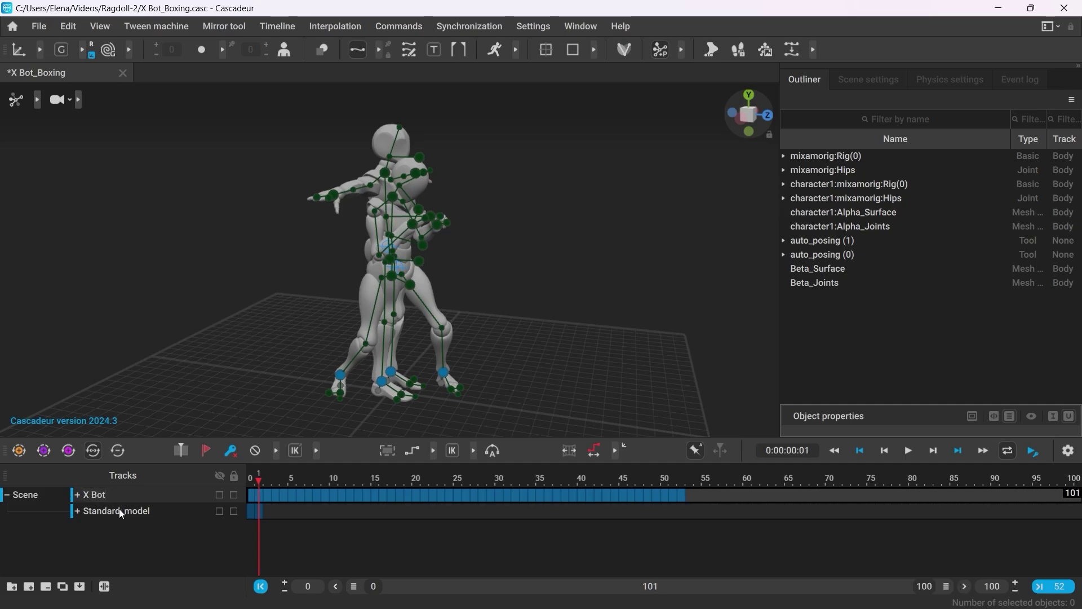
double_click(121, 512)
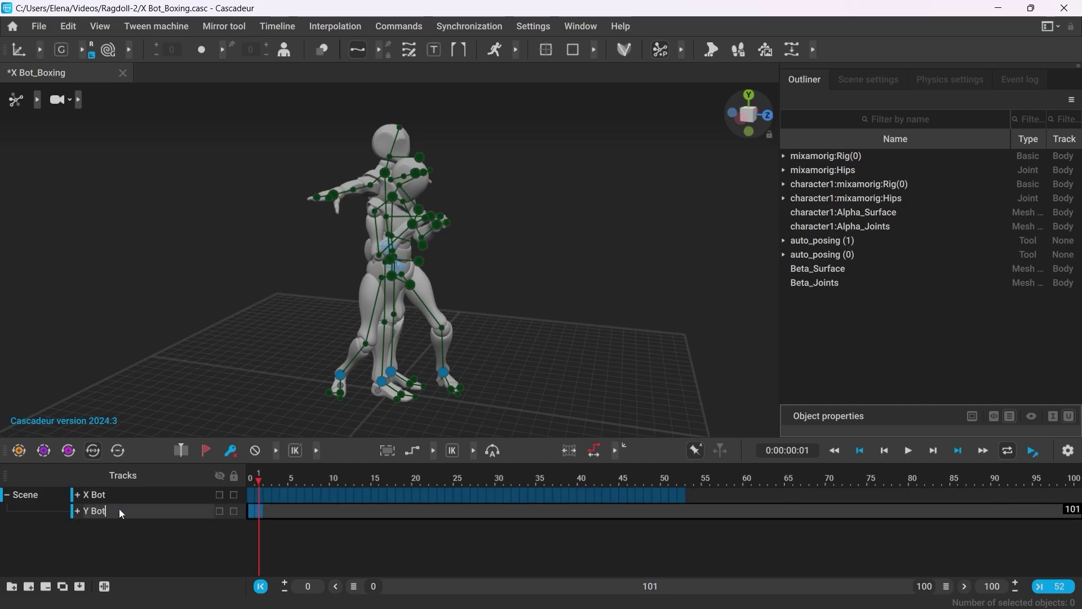
- Delete the Y Bot track's keyframe at frame 1
left_click(252, 512)
left_click(259, 514)
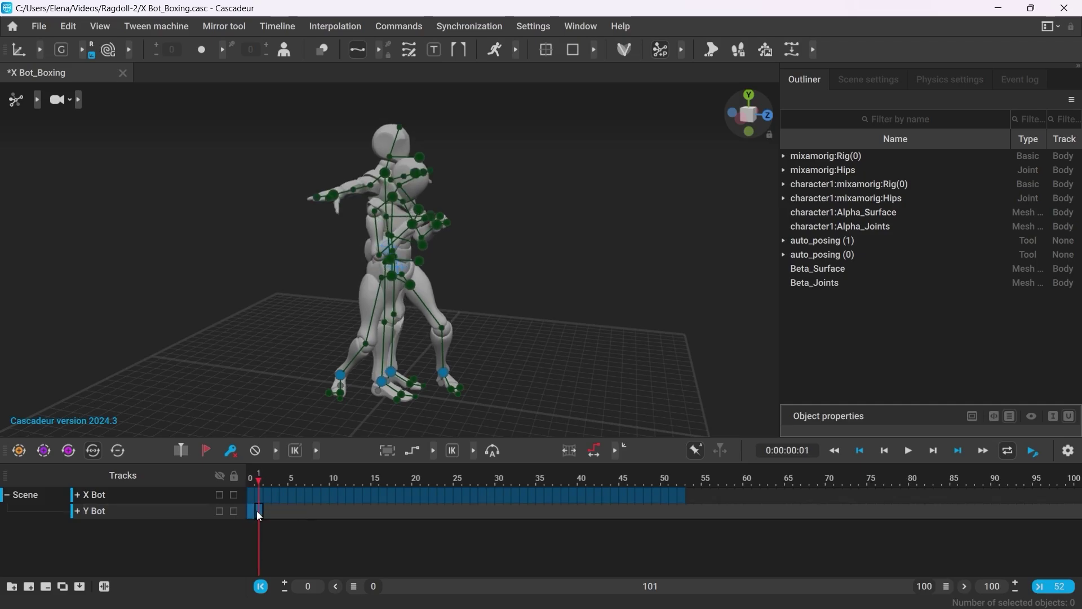
key("Delete")
- At frame 0, move Y Bot by its center of mass to stand in front of X Bot
left_click(252, 512)
left_click_drag(415, 316, 330, 336, "alt")
right_click_drag(330, 336, 496, 286, "alt")
left_click(469, 250)
left_click_drag(525, 286, 638, 366)
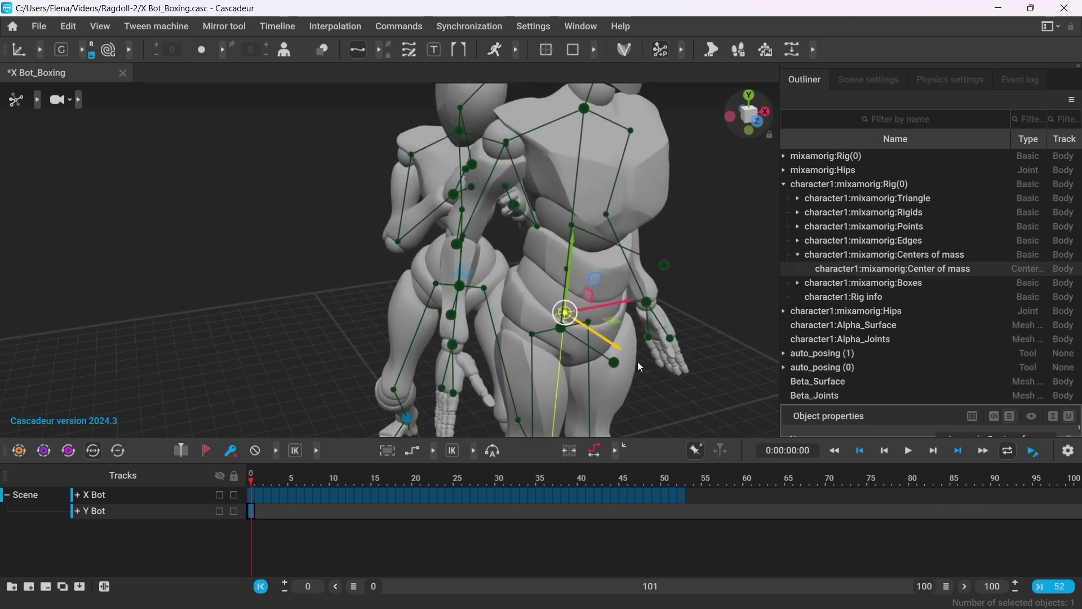
- Rotate Y Bot about the vertical axis by its center of mass so that it faces X Bot
right_click_drag(638, 367, 474, 316, "alt")
left_click_drag(473, 316, 479, 282, "alt")
key("e")
left_click_drag(572, 286, 530, 287)
left_click_drag(530, 333, 465, 325, "alt")
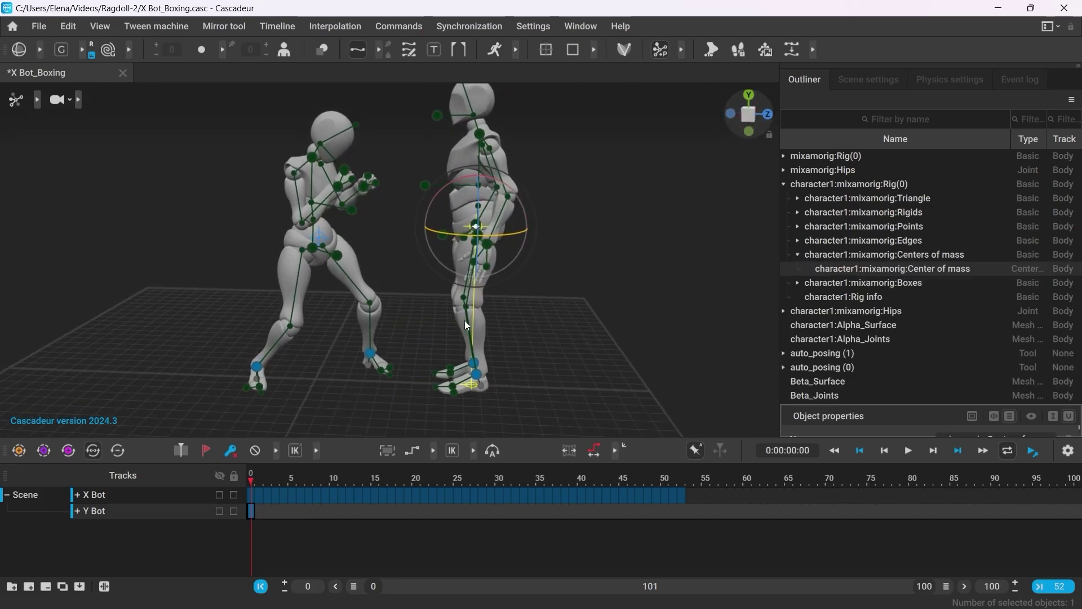
- Set one of Y Bot's feet back and turn its chest sideways with the chest direction controller
left_click(522, 381)
key("w")
left_click(474, 362)
left_click_drag(519, 365, 568, 367)
left_click(471, 185)
left_click_drag(471, 185, 279, 388, "alt")
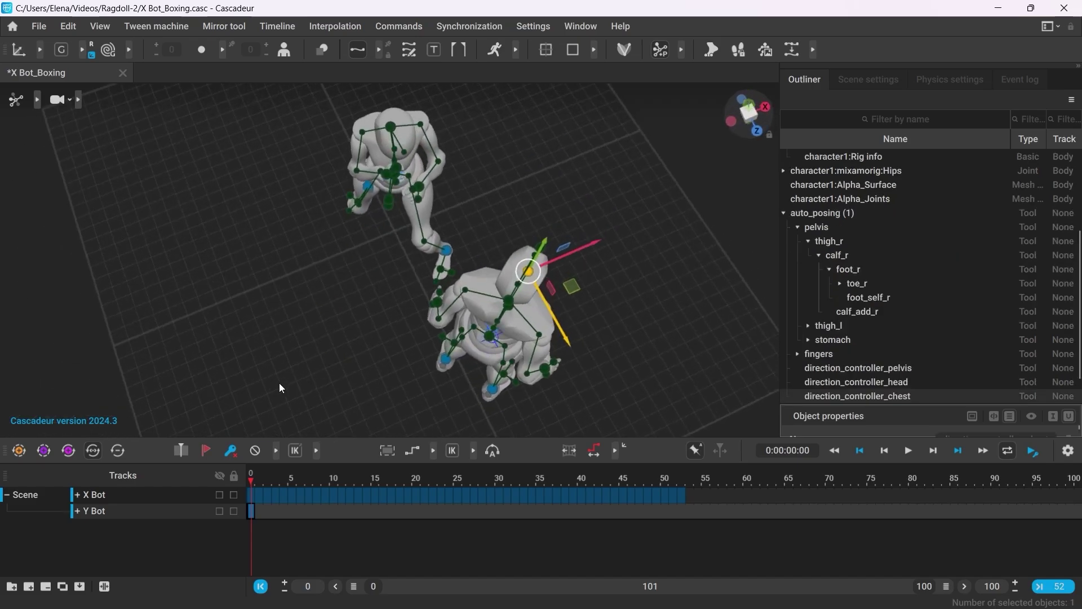
left_click_drag(531, 270, 473, 267)
left_click_drag(387, 331, 502, 309, "alt")
- Lower Y Bot's pelvis and chest together so that its knees bend
left_click(511, 233)
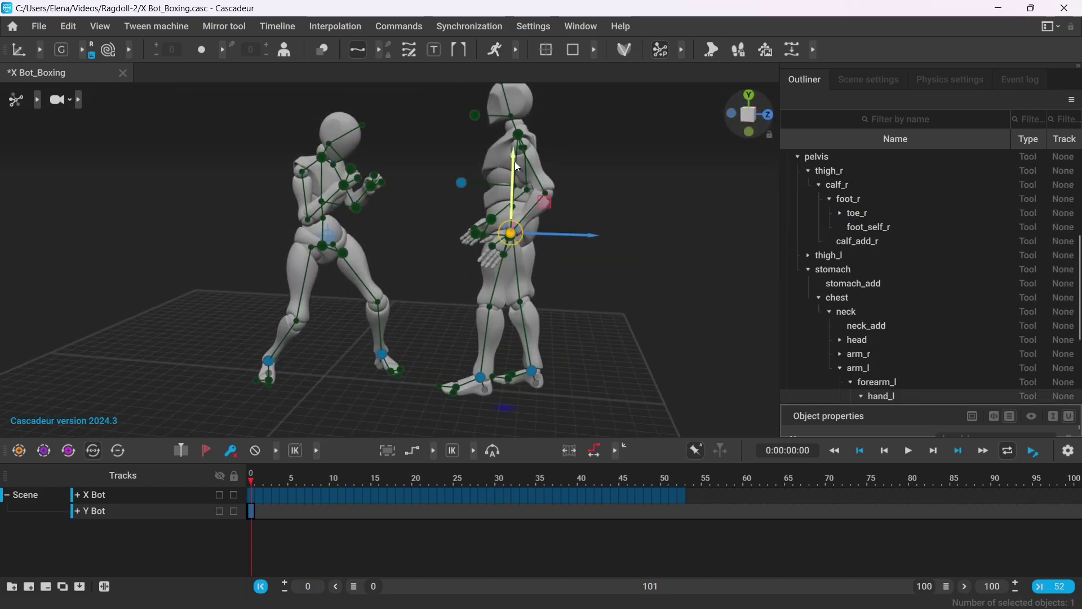
left_click(518, 135, "shift")
left_click_drag(517, 110, 518, 126)
- Adjust Y Bot's feet and forward hand to refine the standing pose
left_click(536, 383)
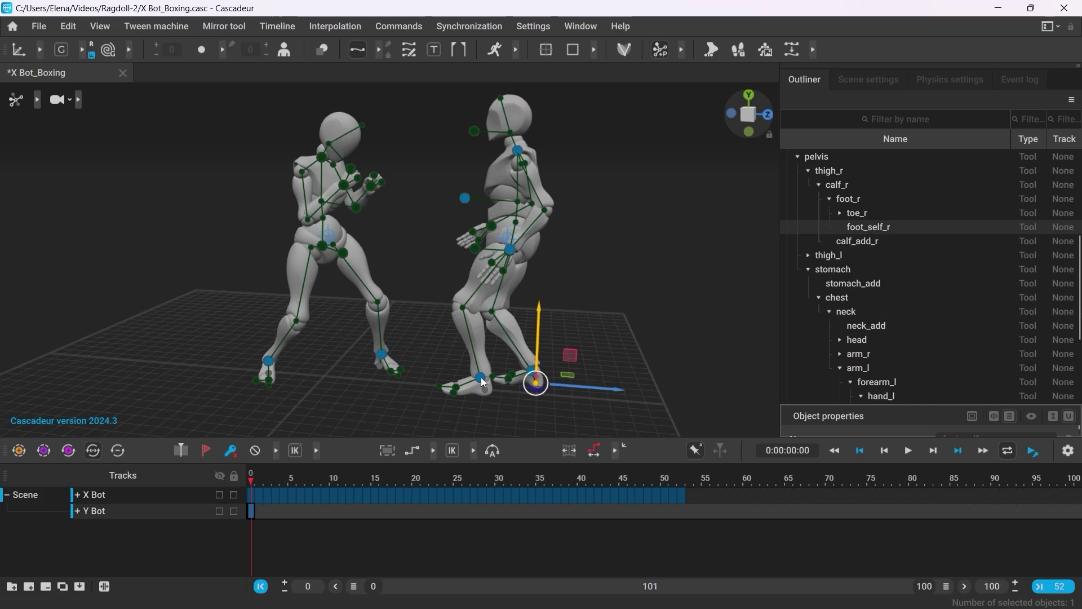
left_click(481, 377)
right_click_drag(481, 377, 413, 438)
left_click(427, 413)
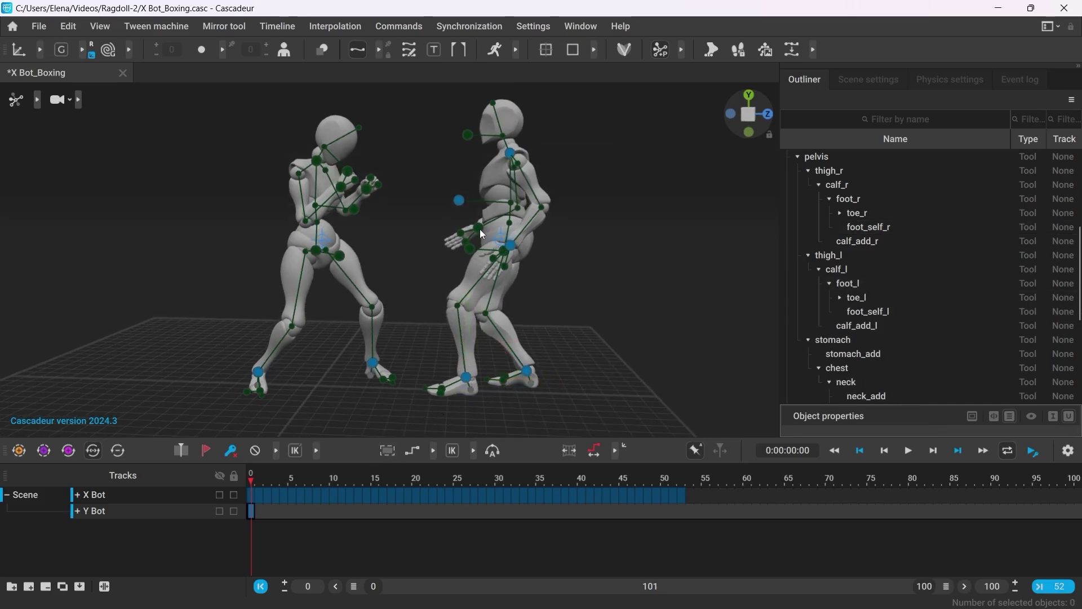
left_click(478, 229)
left_click_drag(478, 230, 482, 239)
left_click(438, 223)
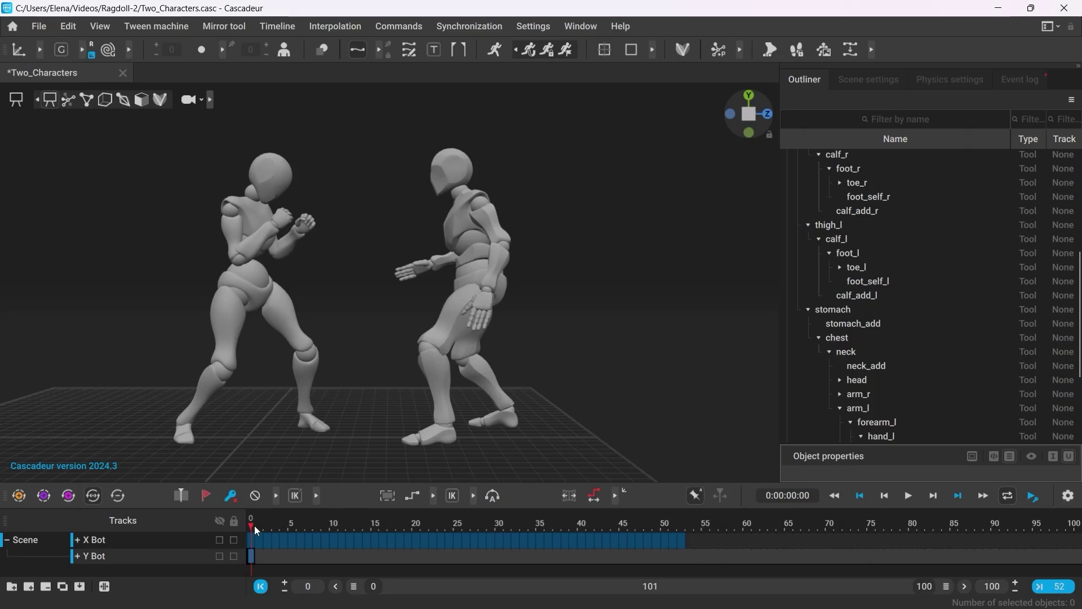
- Scrub the animation to frame 52 and examine the X Bot and Y Bot tracks and rig controllers
left_click_drag(255, 525, 681, 535)
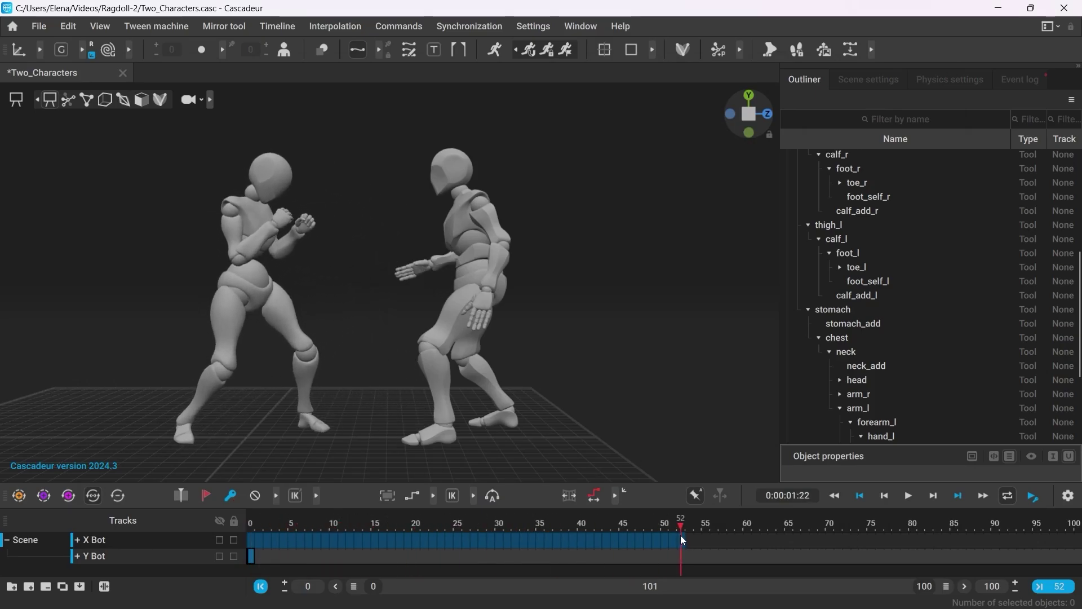
left_click(68, 100)
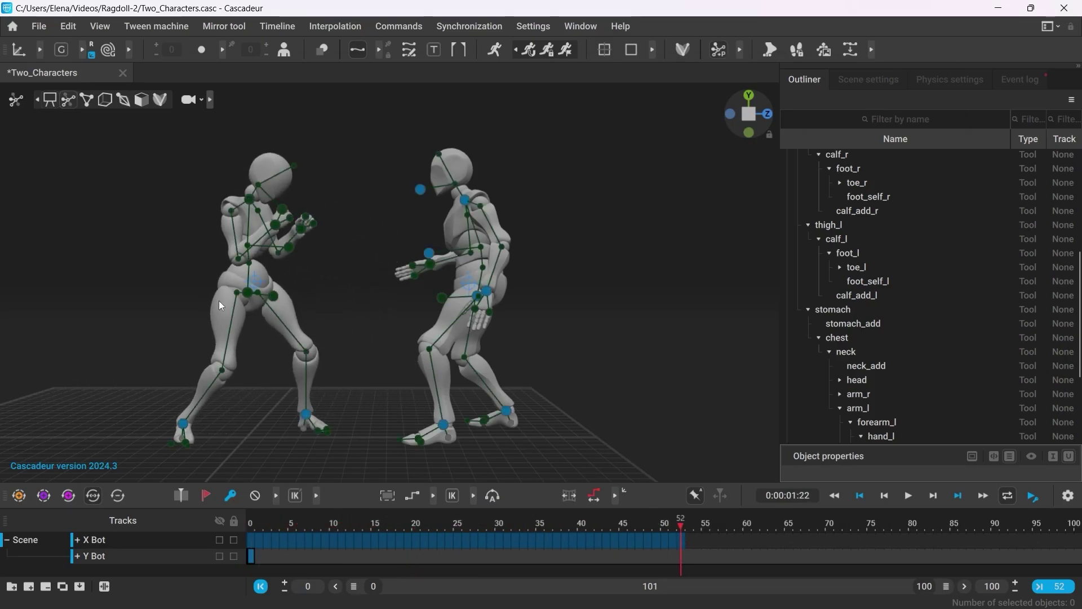
left_click(104, 543)
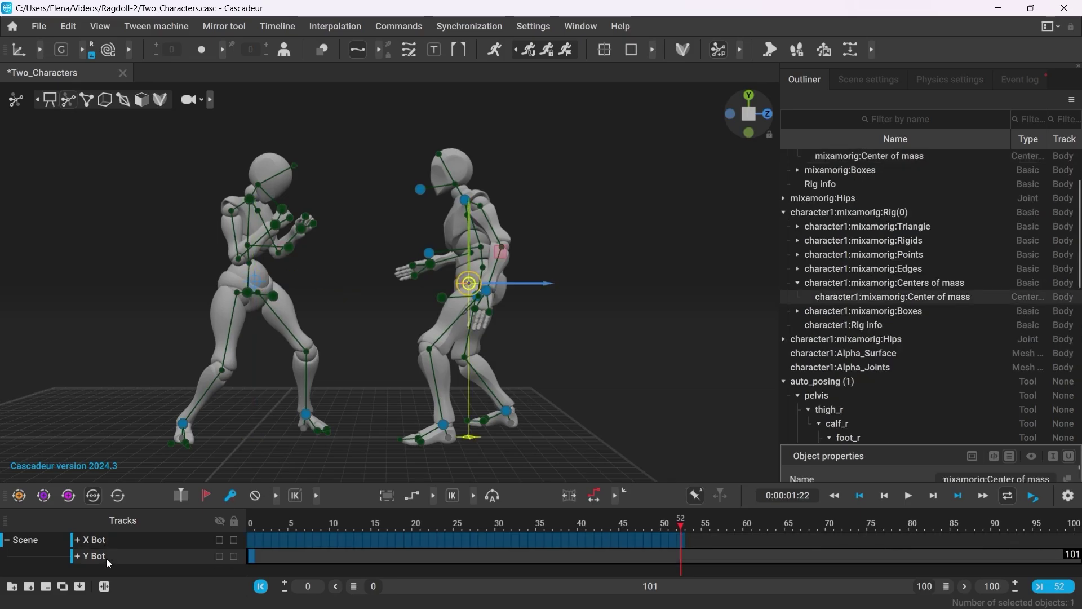
left_click(245, 451)
left_click(53, 99)
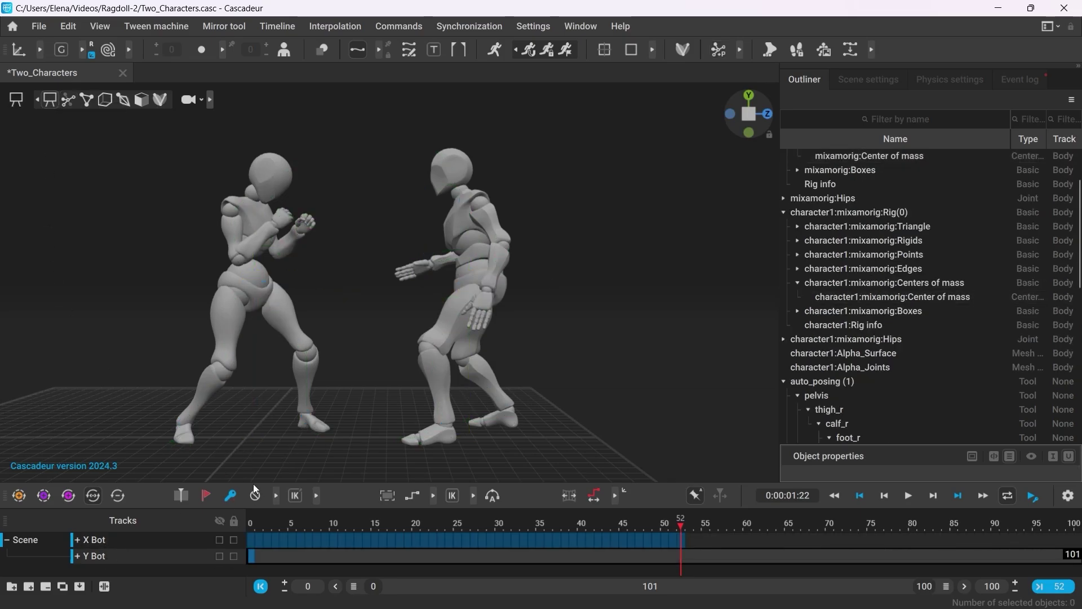
- Add keyframes to the Y Bot track at frames 10, 52 and 70
left_click_drag(252, 519, 334, 526)
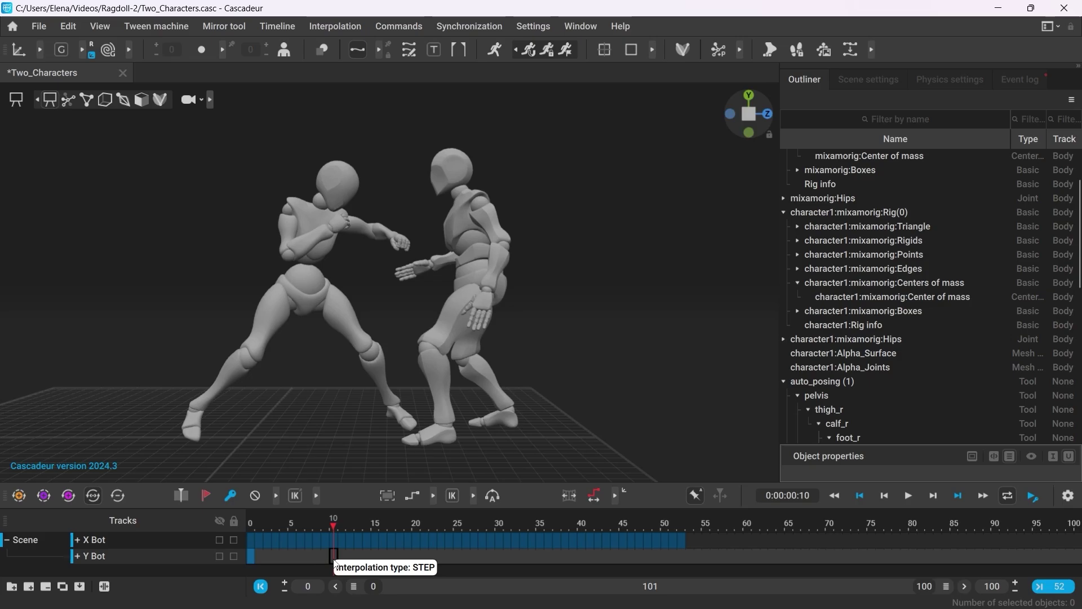
left_click(233, 495)
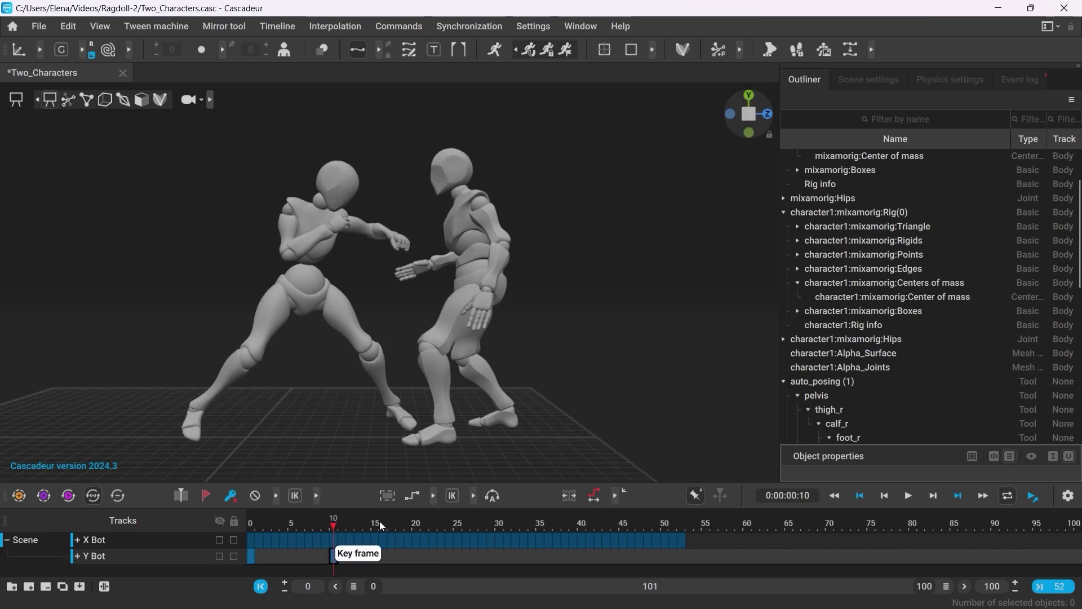
left_click(684, 553)
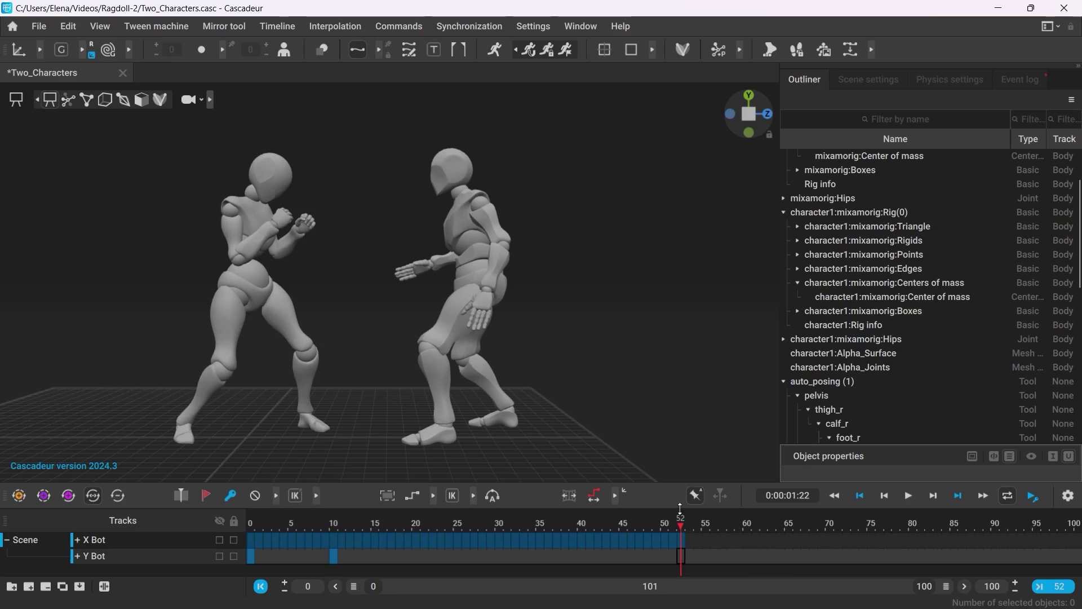
left_click(230, 495)
left_click(830, 552)
left_click(230, 495)
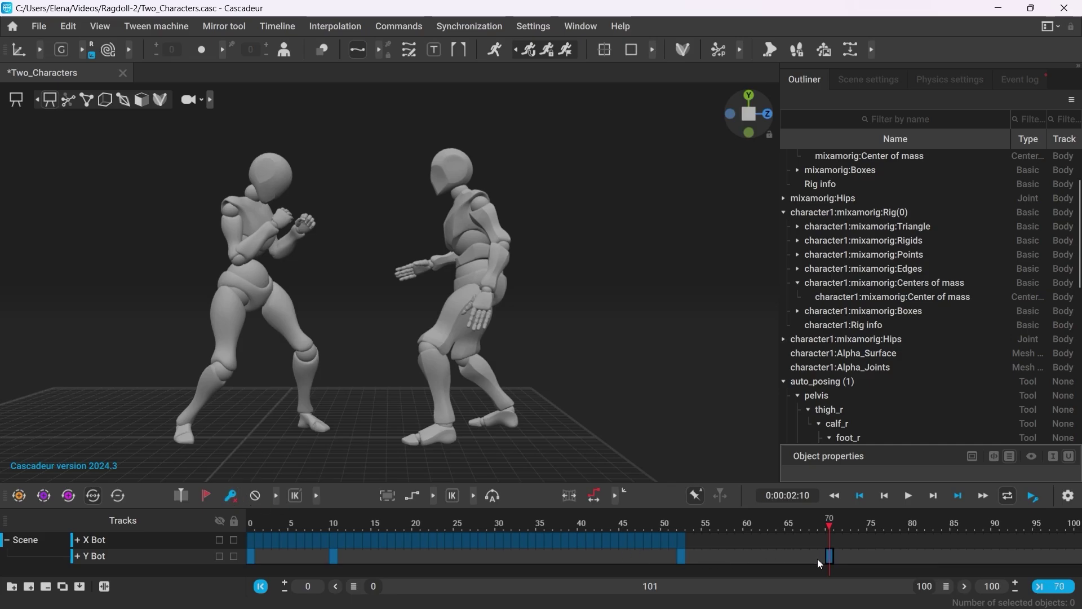
- Select the Y Bot track's interval from frame 10 to 70 and turn on Work on interval and Ragdoll in the physics settings
left_click(334, 557)
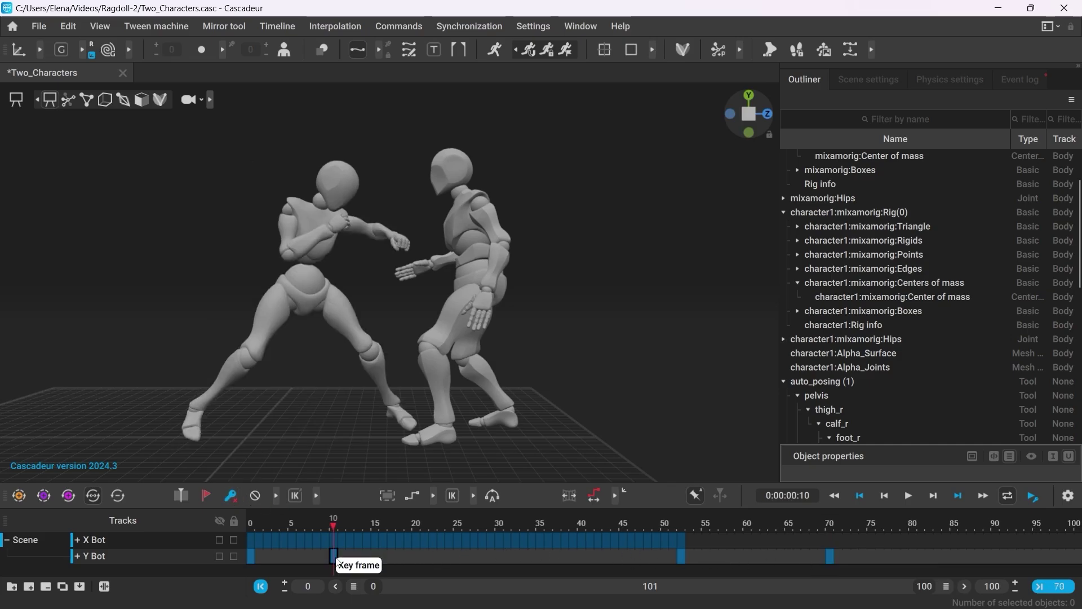
left_click_drag(340, 561, 836, 567)
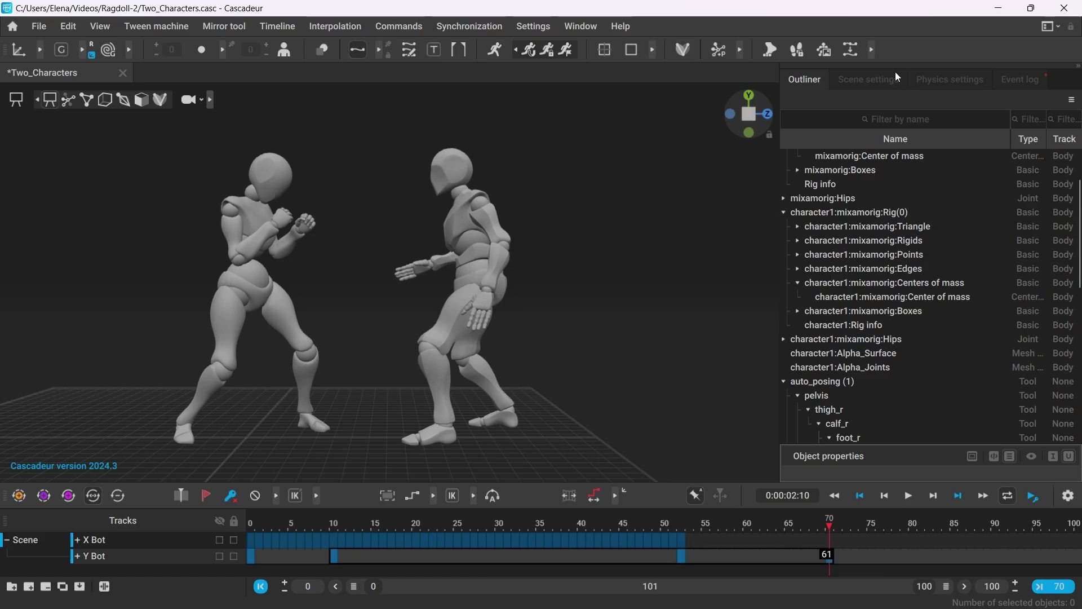
left_click(944, 81)
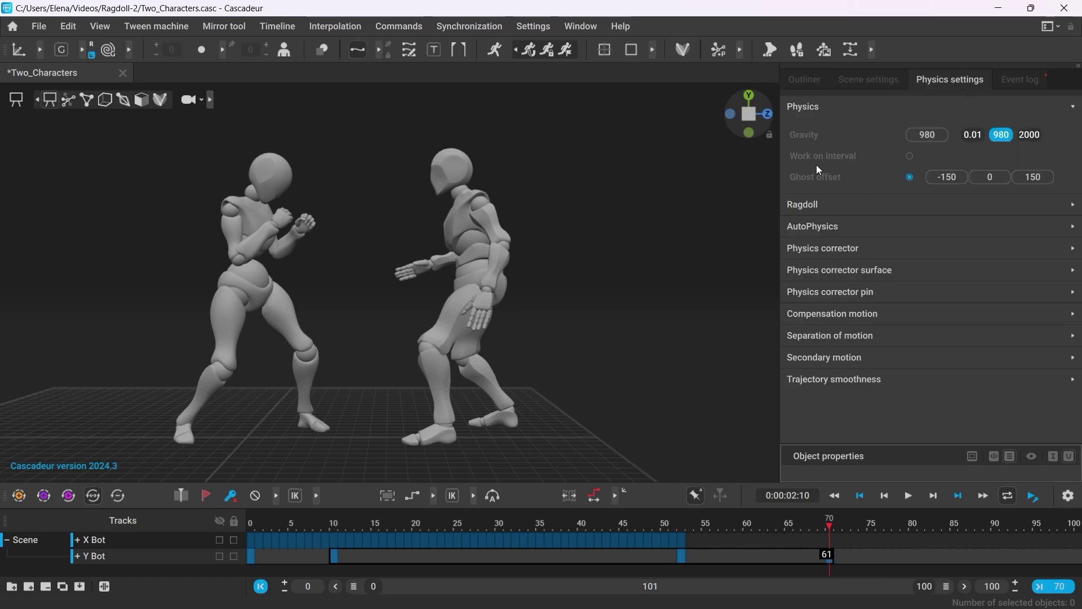
left_click(907, 157)
left_click(858, 200)
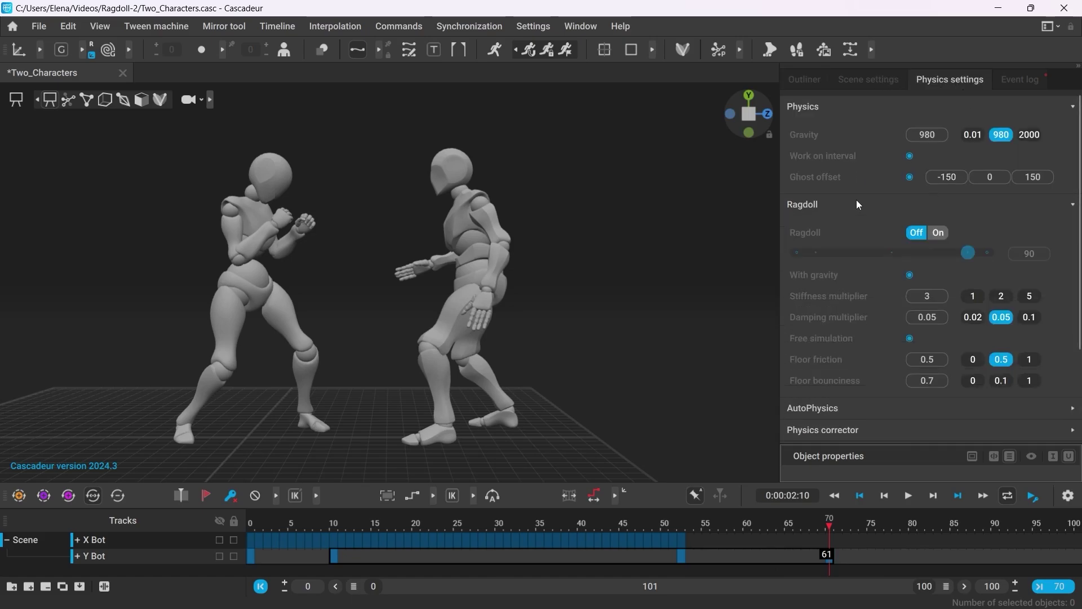
left_click(938, 233)
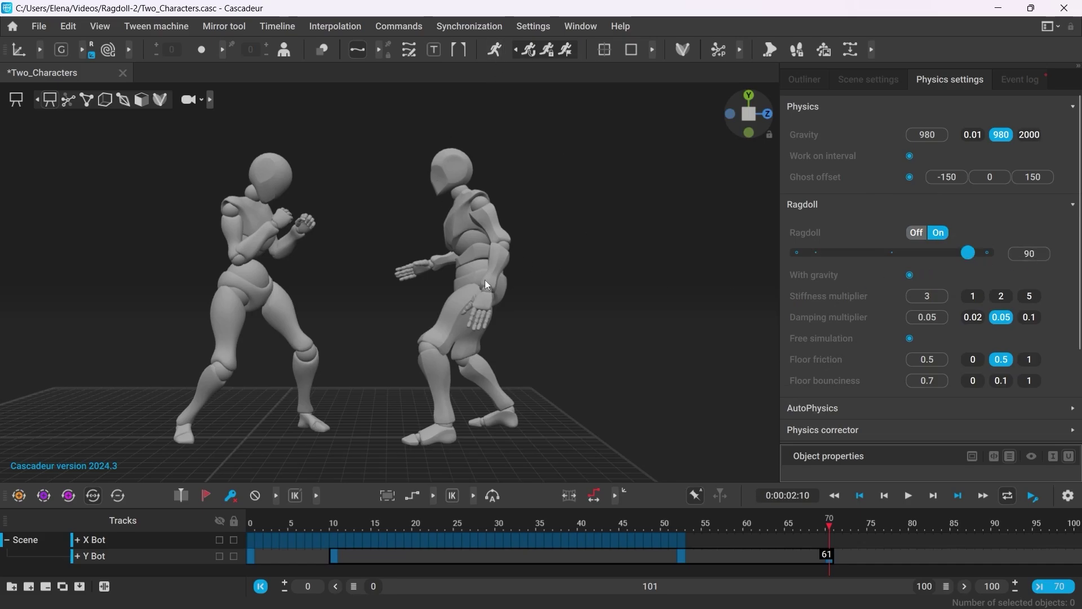
- Show the rig's point controllers, select Y Bot's center of mass and turn on the Physics Assistant
left_click(71, 102)
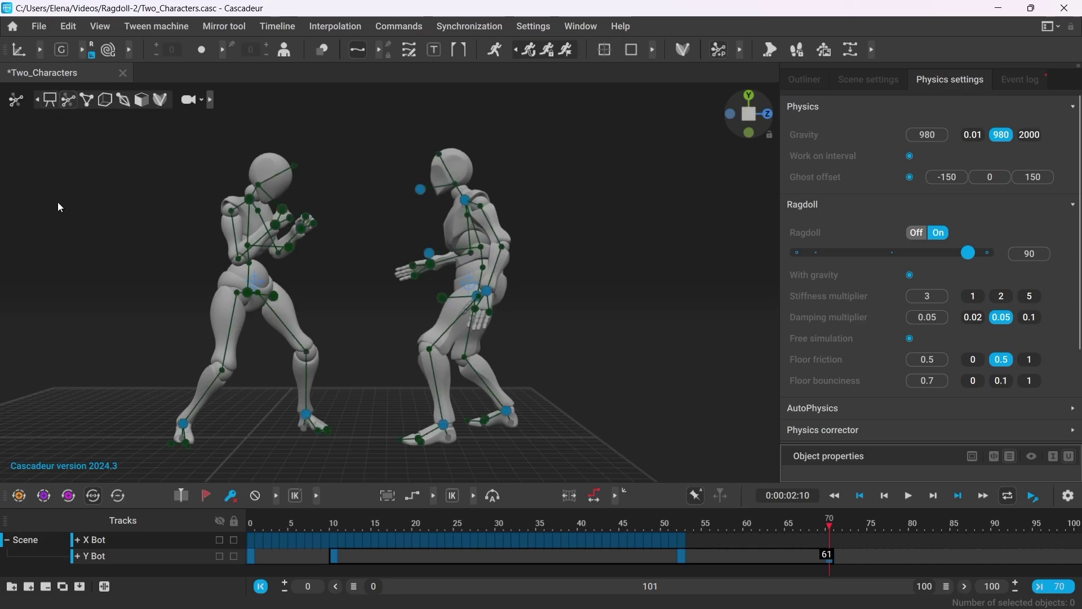
left_click(470, 286)
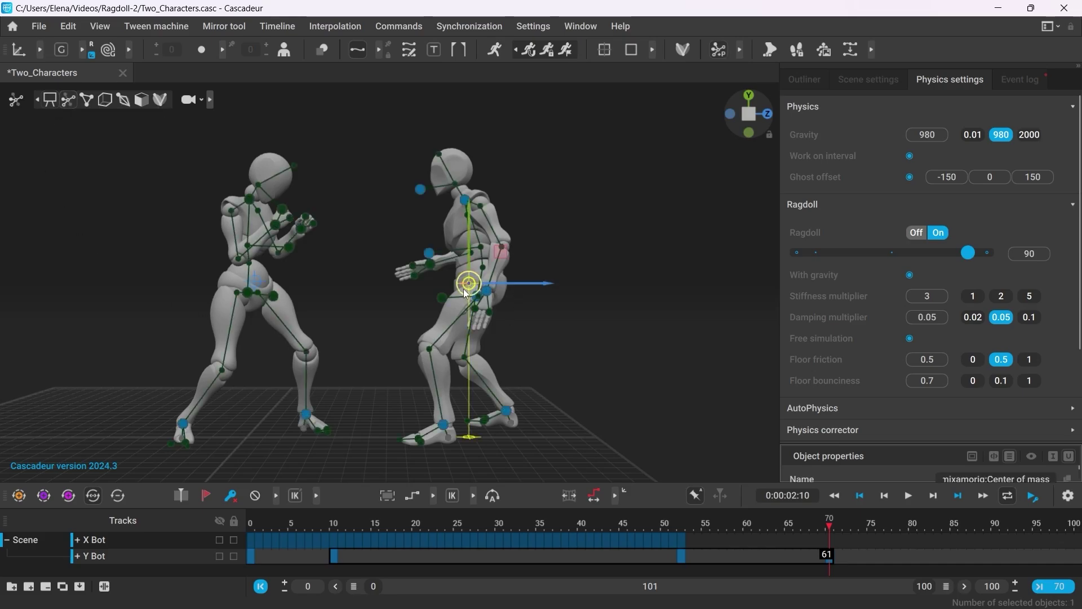
left_click(491, 56)
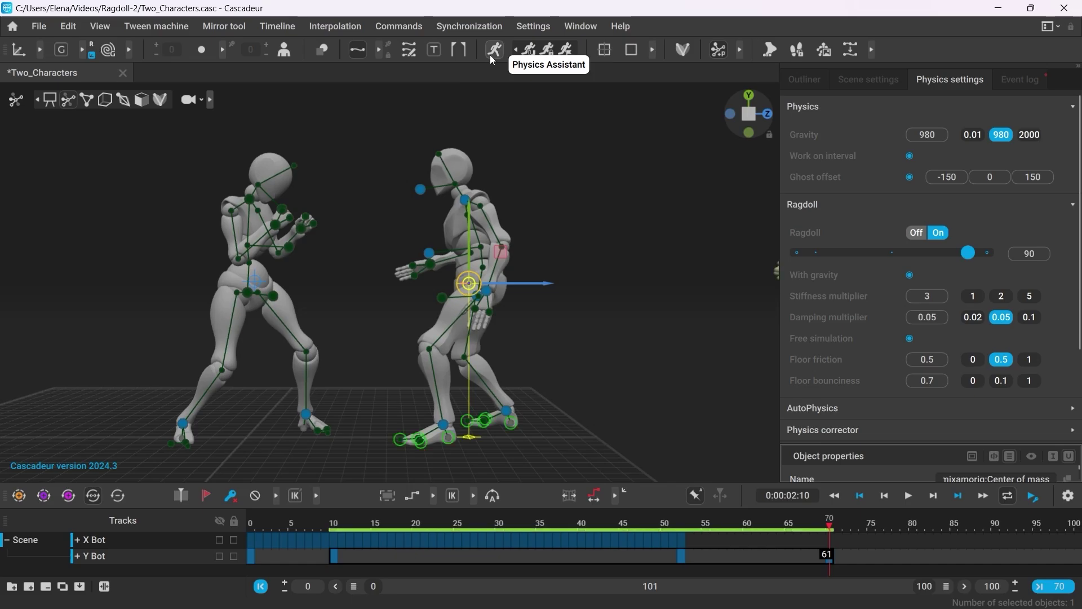
- Scrub the simulated reaction, turn off Ghost offset so the green ghost overlays Y Bot, and clear the selection
left_click_drag(330, 522, 392, 525)
scroll(544, 392, "down", 3)
middle_click_drag(594, 397, 537, 403, "alt")
left_click_drag(276, 523, 367, 526)
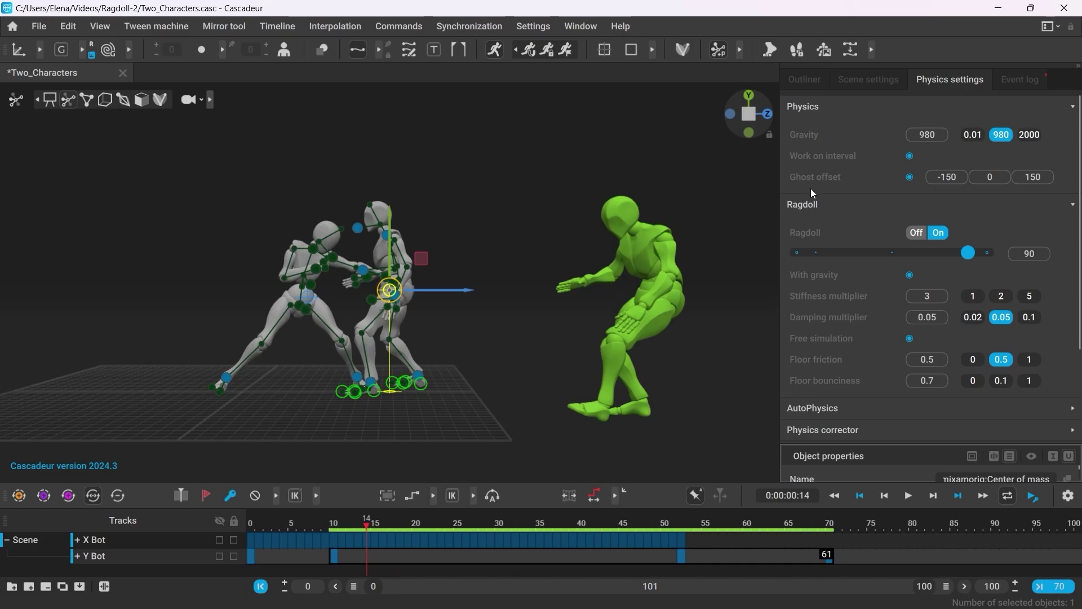
left_click(909, 177)
left_click(419, 402)
scroll(485, 426, "up", 3)
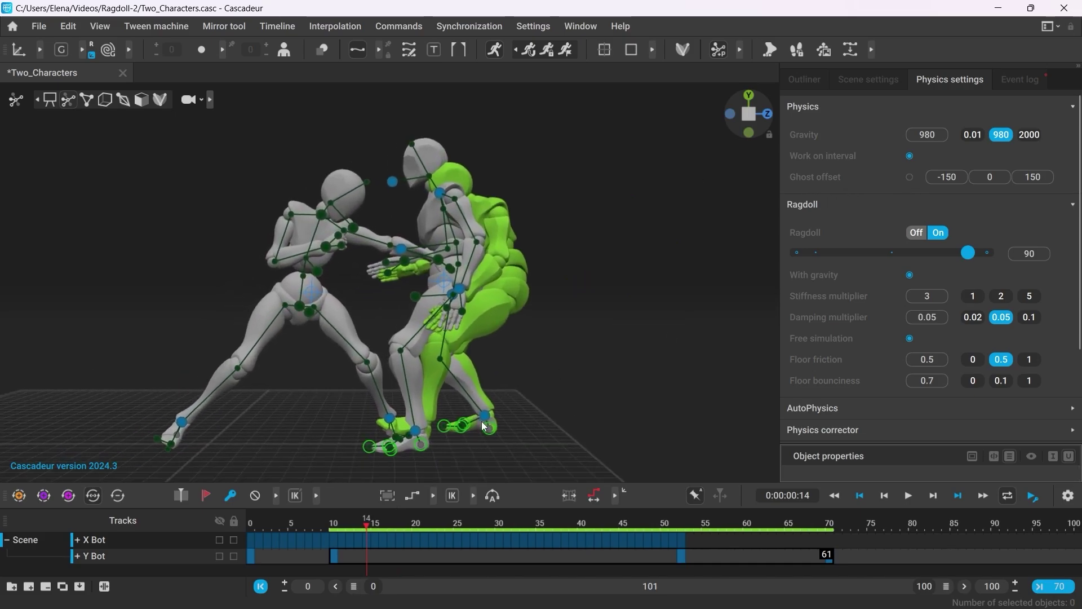
- Hide the rig controllers and review Y Bot's simulated fall by scrubbing the timeline up to frame 62
left_click(48, 103)
left_click_drag(306, 524, 722, 523)
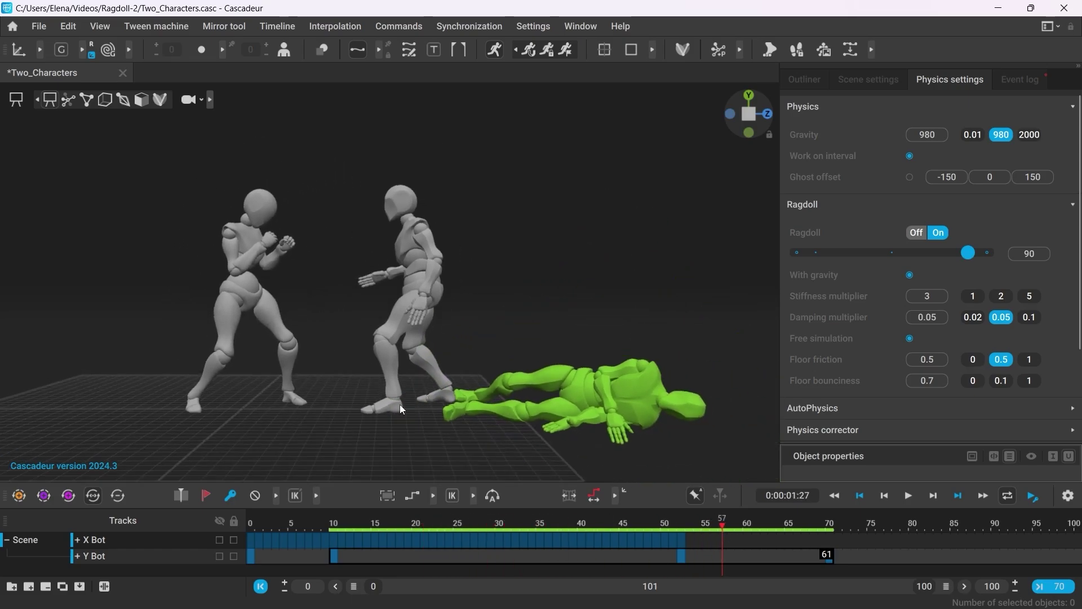
middle_click_drag(402, 409, 343, 426)
left_click_drag(732, 523, 757, 523)
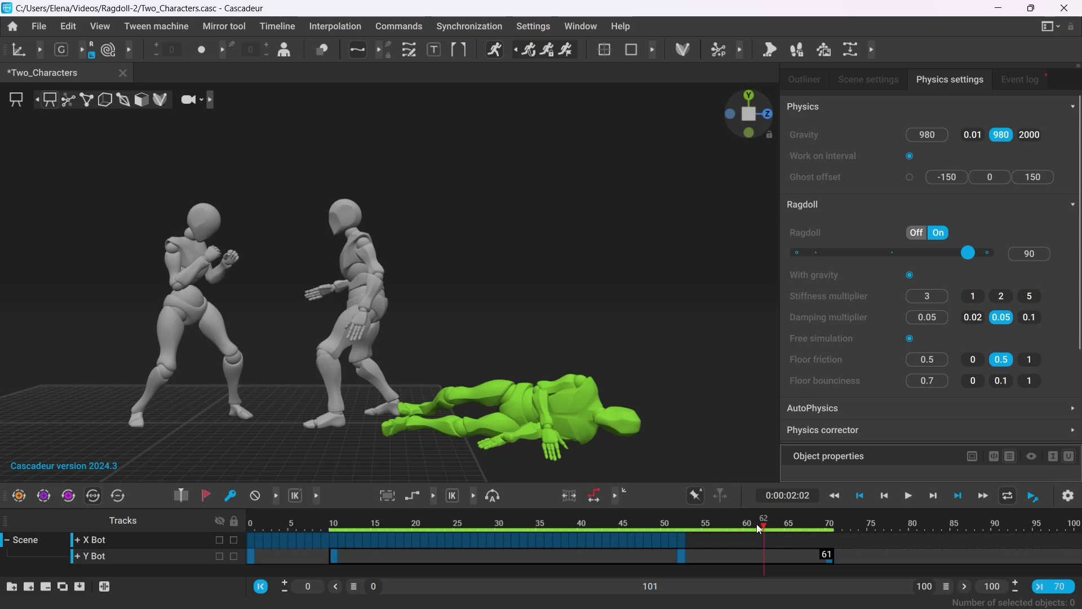
- Delete the Y Bot track's keyframe at frame 70 and check the simulation around frames 48 to 52
left_click(829, 557)
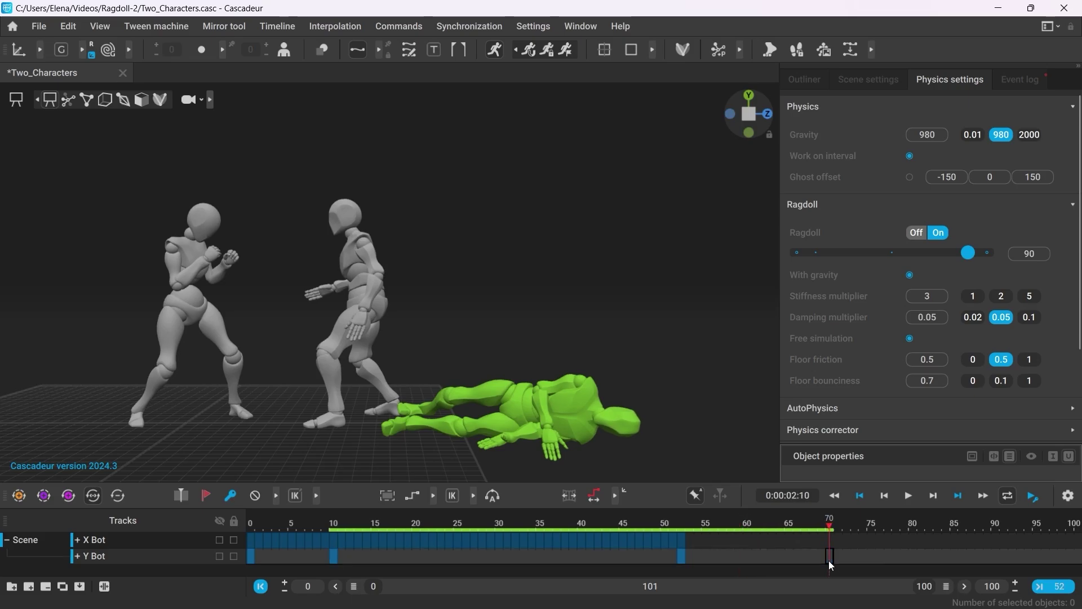
key("Delete")
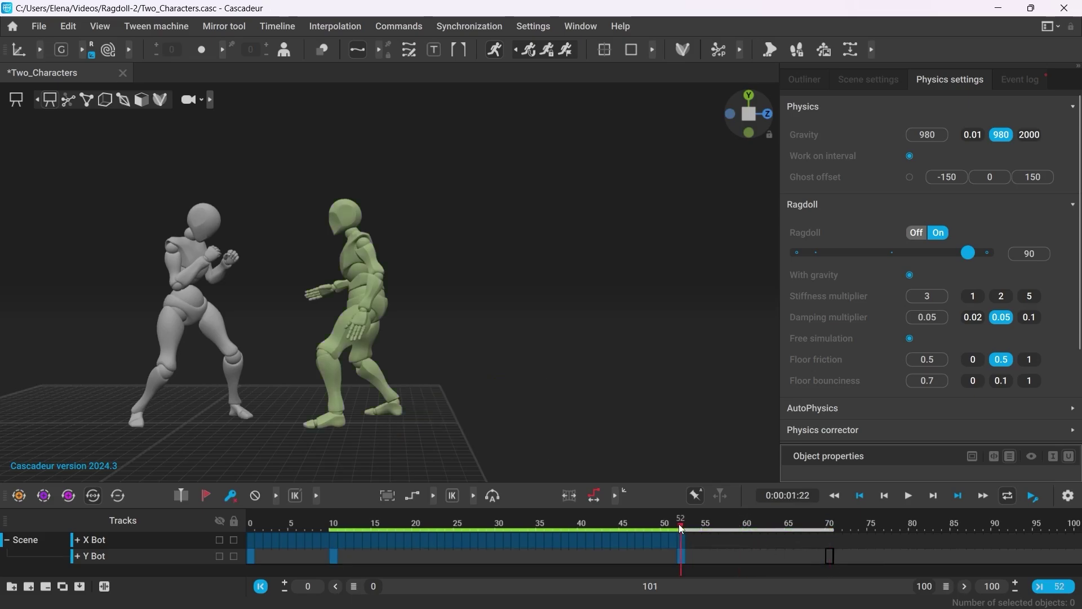
mouse_move(665, 522)
left_mouse_down()
mouse_move(698, 522)
mouse_move(647, 520)
left_mouse_up()
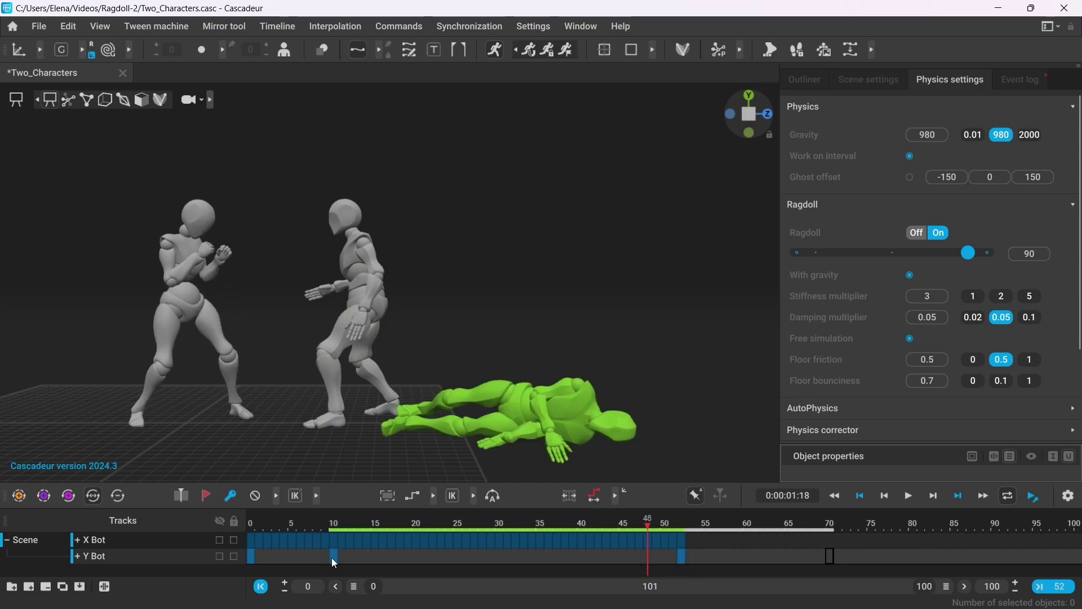
- Set the Y Bot track's interpolation between the keyframes at frames 10 and 52 to Fixed and scrub through to frame 52
left_click(367, 558)
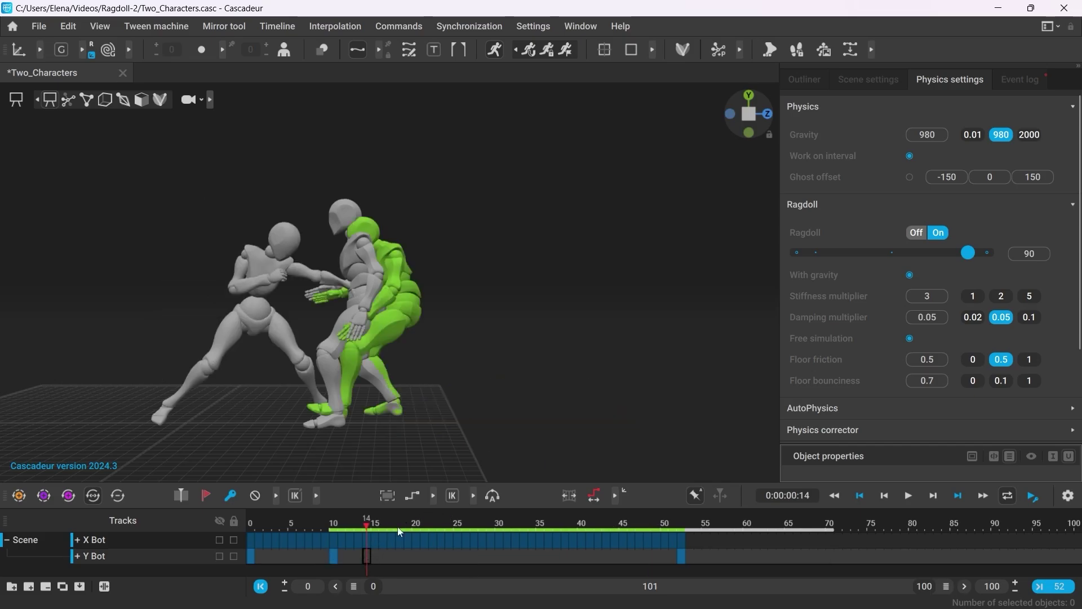
mouse_move(398, 526)
left_mouse_down()
mouse_move(374, 527)
mouse_move(424, 526)
mouse_move(387, 527)
left_mouse_up()
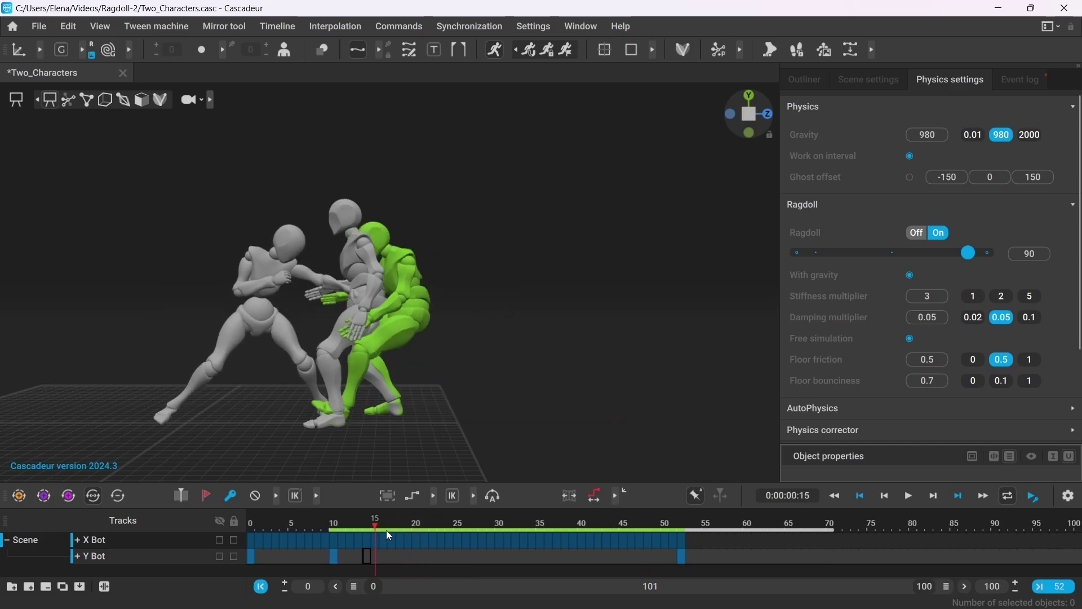
left_click(434, 504)
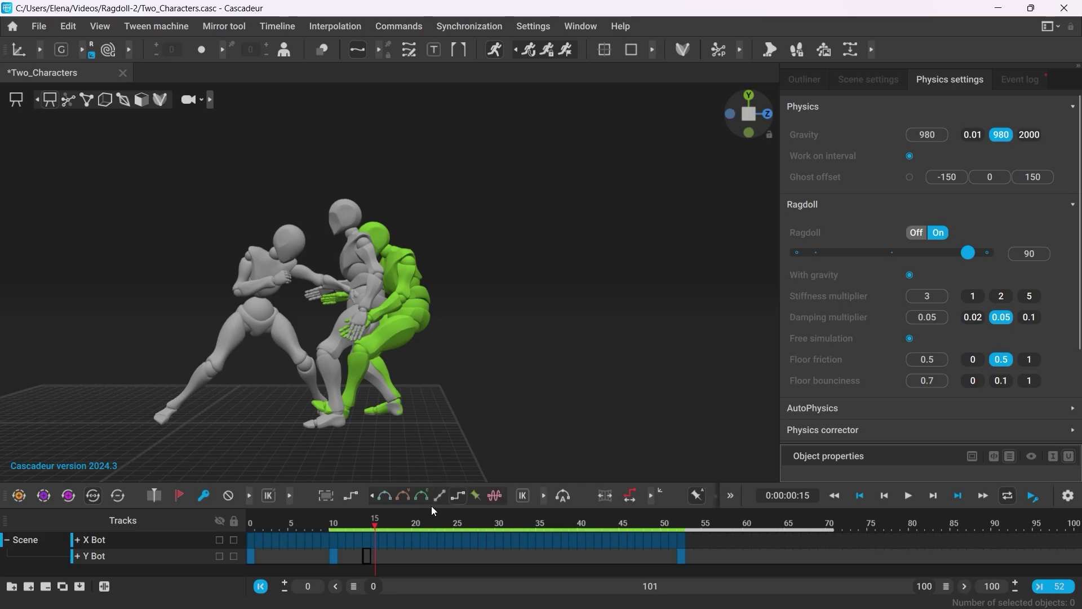
left_click(475, 501)
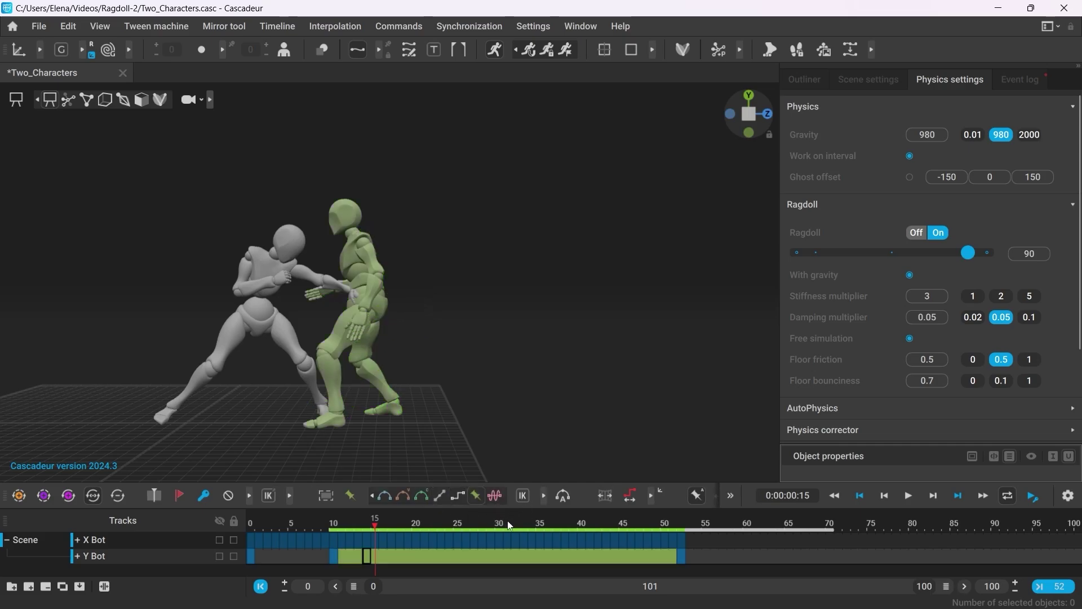
left_click_drag(372, 528, 672, 530)
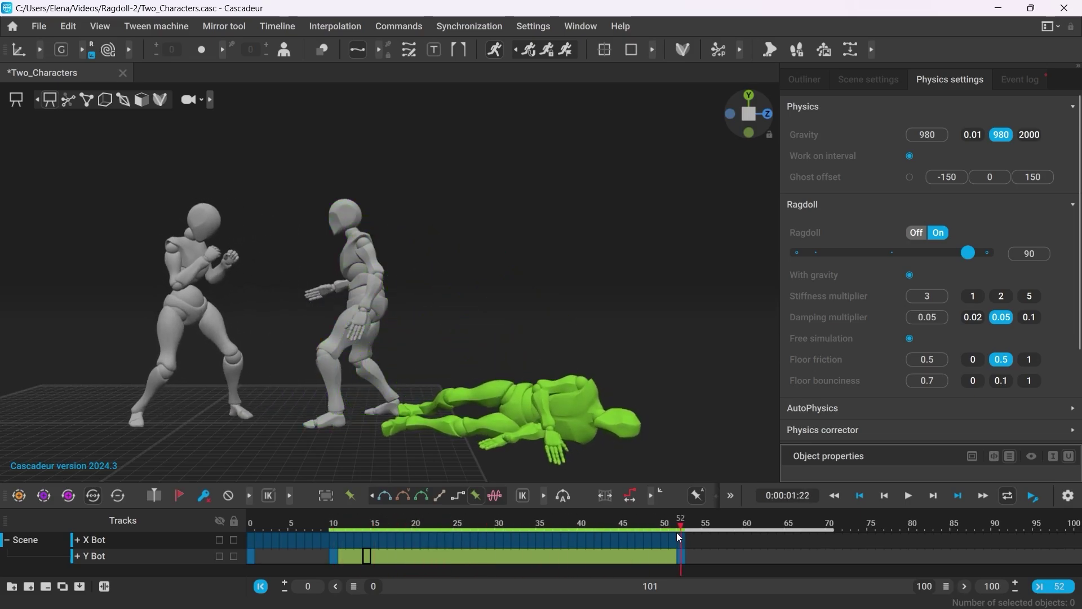
- Apply Snap to Physics to Y Bot's center of mass over the track interval from frame 10 to 52
left_click_drag(336, 561, 687, 567)
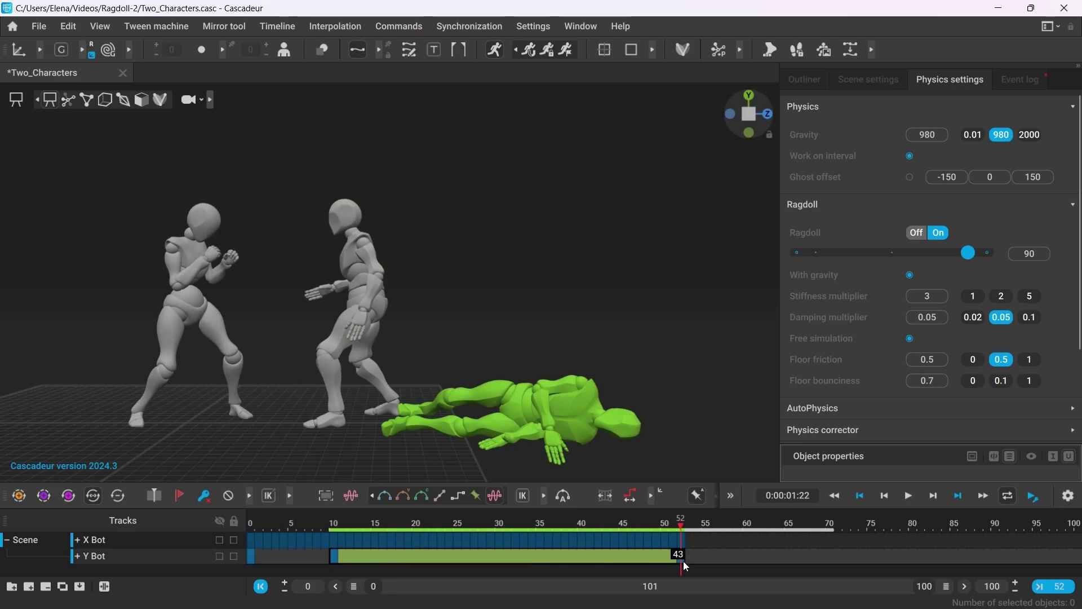
left_click(68, 99)
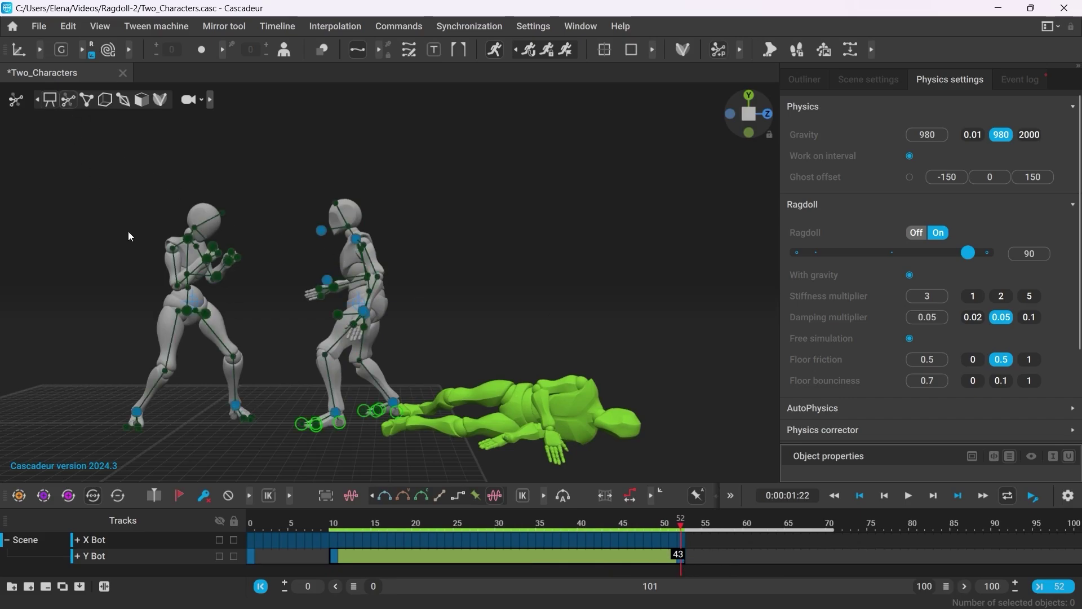
left_click(360, 302)
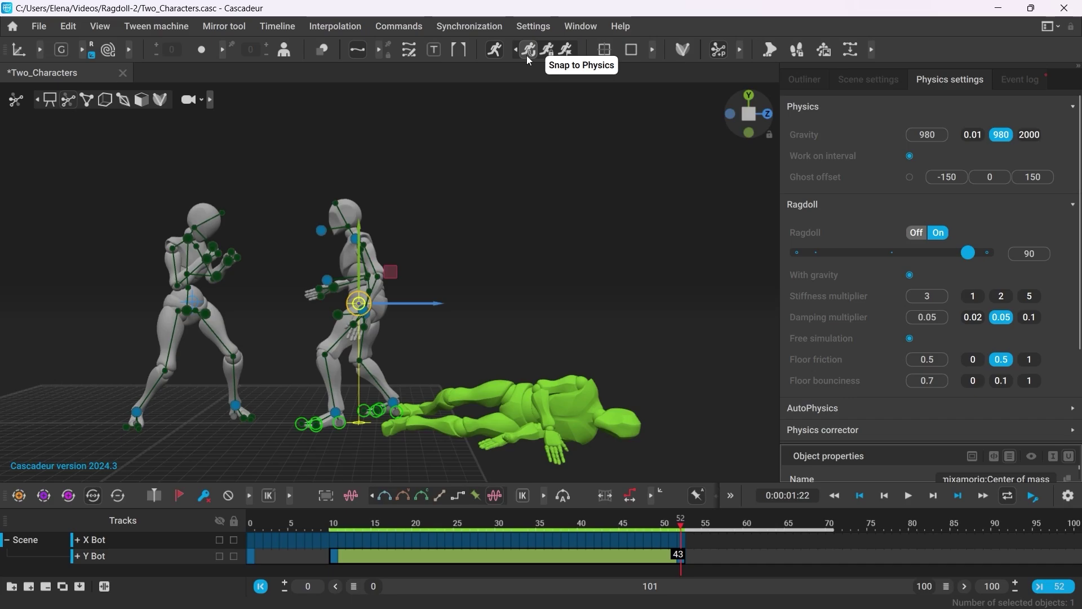
left_click(528, 56)
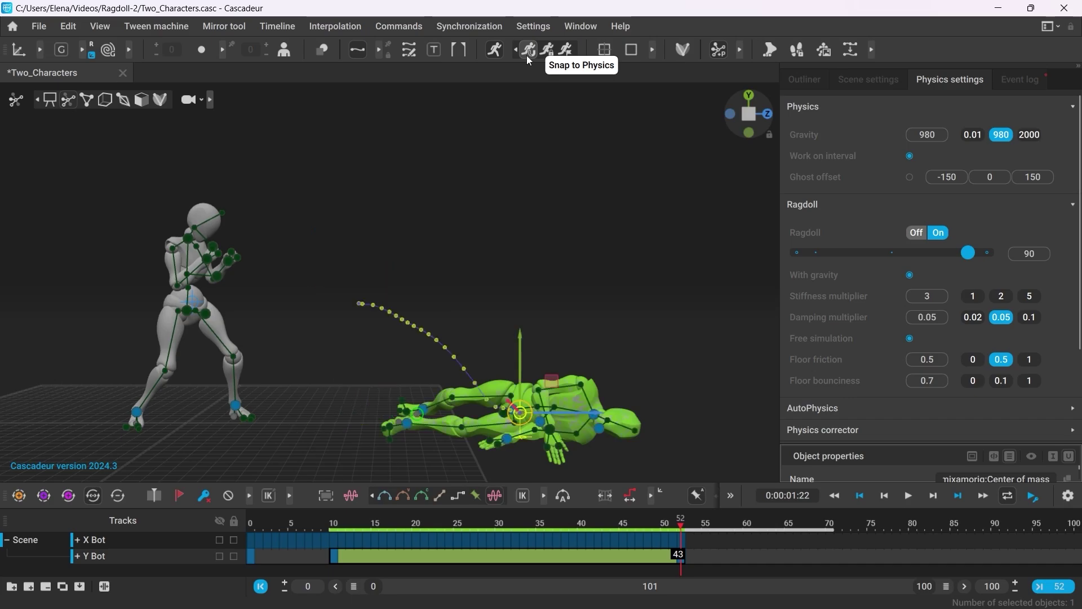
- Turn off the Physics Assistant, clear the selection and hide the rig controllers
left_click(494, 54)
left_click(557, 181)
key("1")
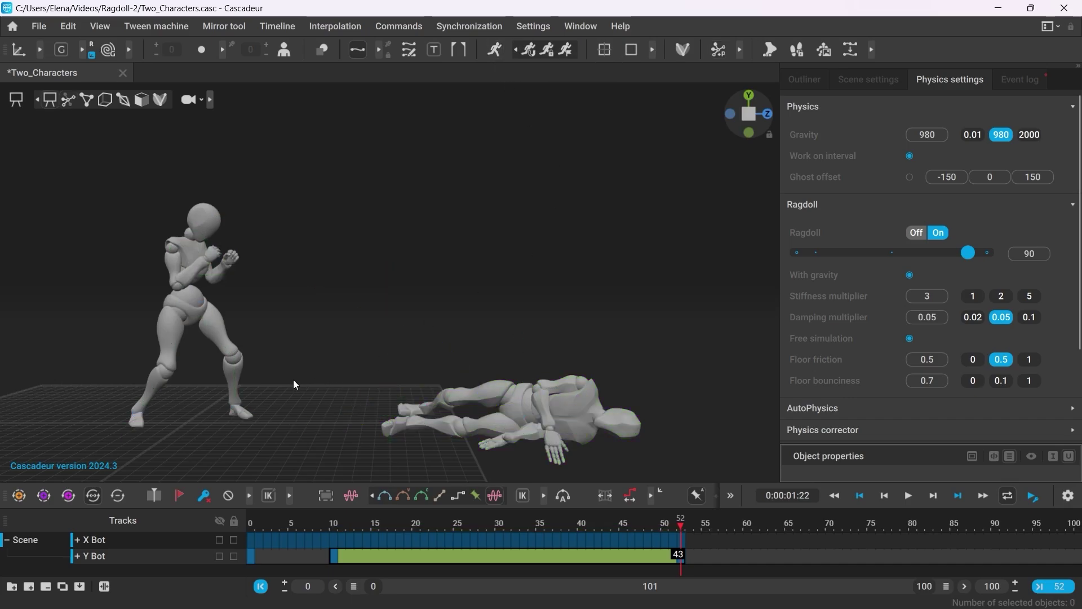
- Scrub through the snapped animation, limit the timeline to frames 0 to 52 and play it back
middle_click_drag(293, 385, 335, 370)
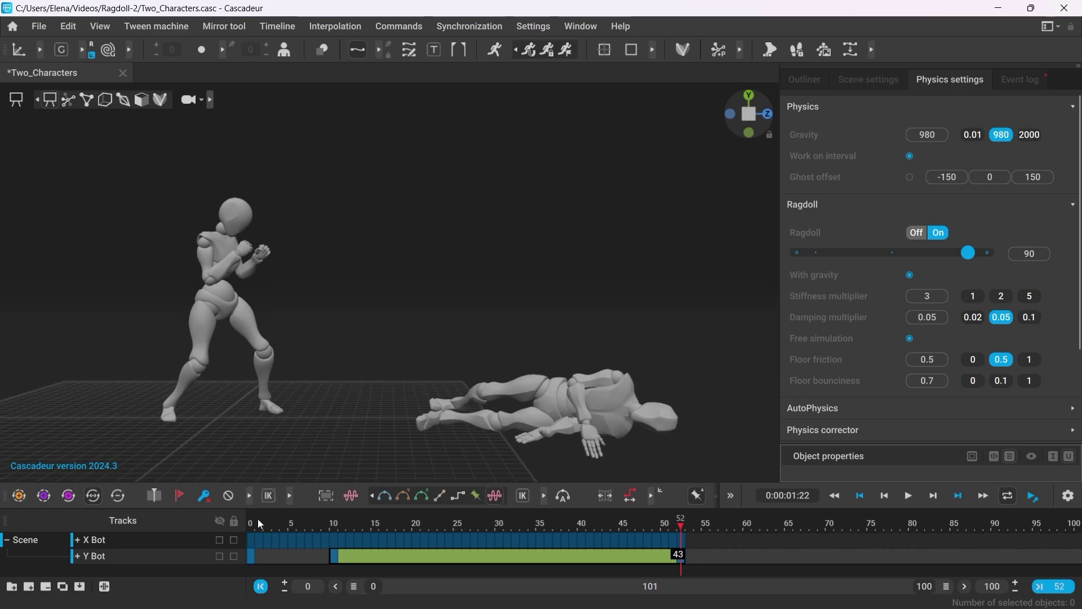
left_click_drag(255, 523, 677, 562)
left_click(1045, 587)
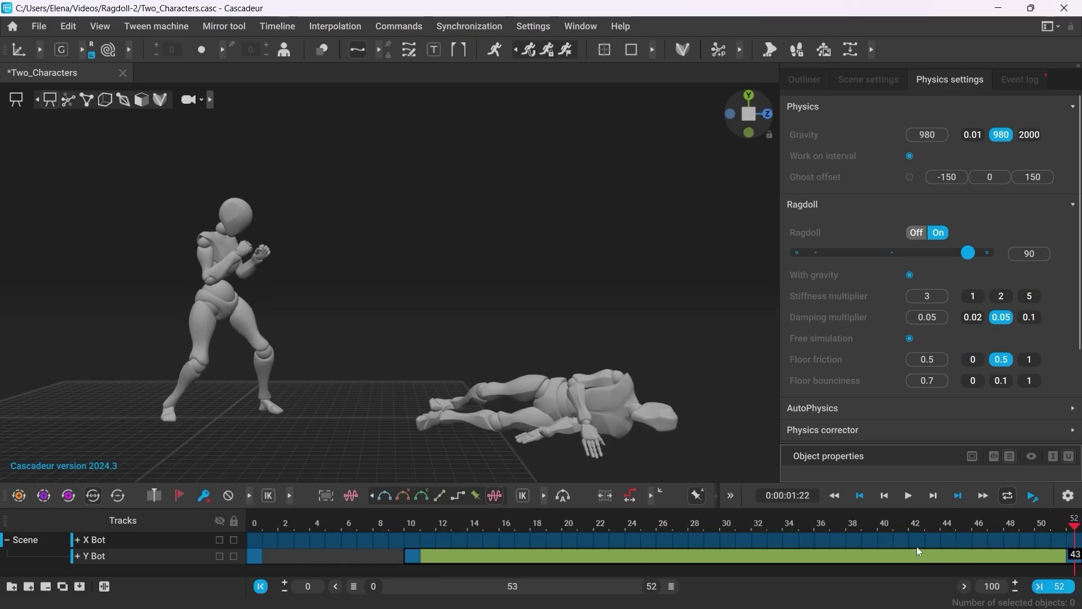
left_click(908, 497)
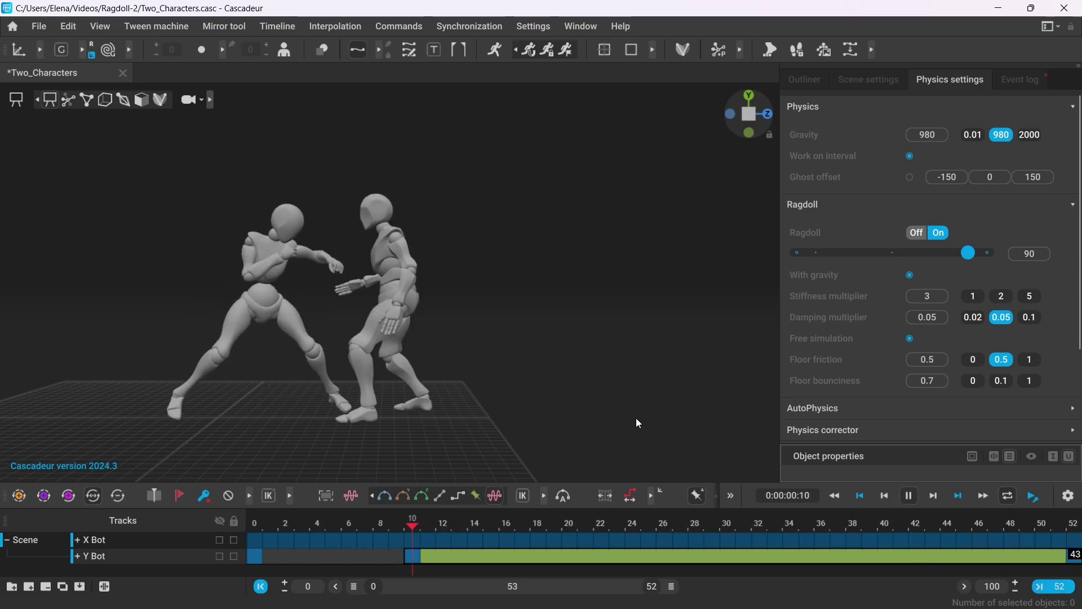